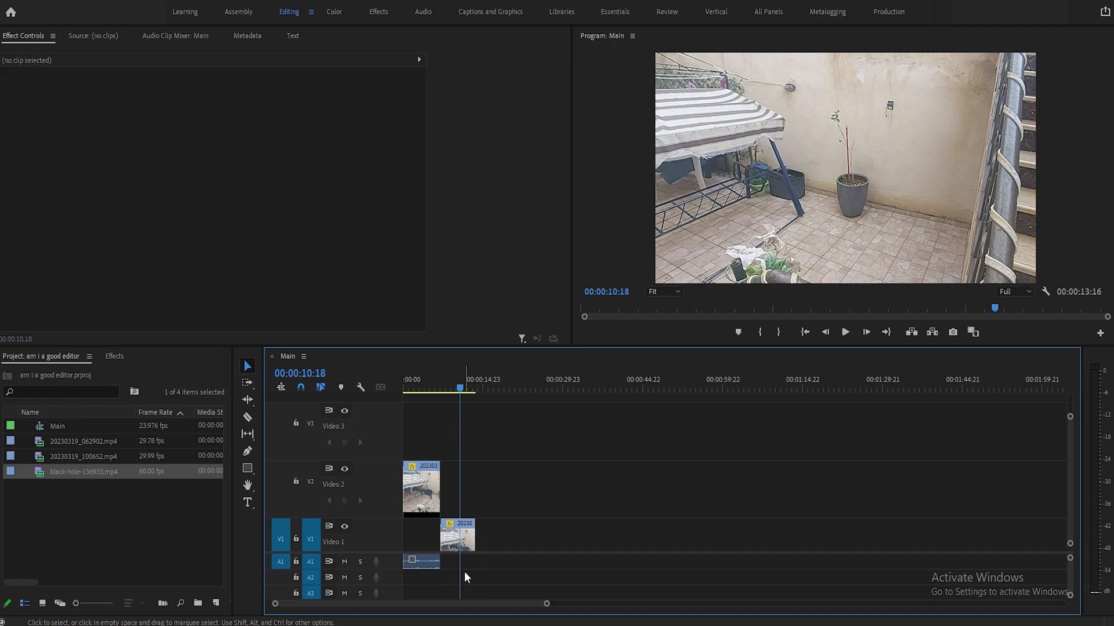
Move the Video 1 clip to the sequence start and place black-hole-136933.mp4 on Video 3 above it
drag(464, 546, 422, 549)
drag(81, 472, 402, 444)
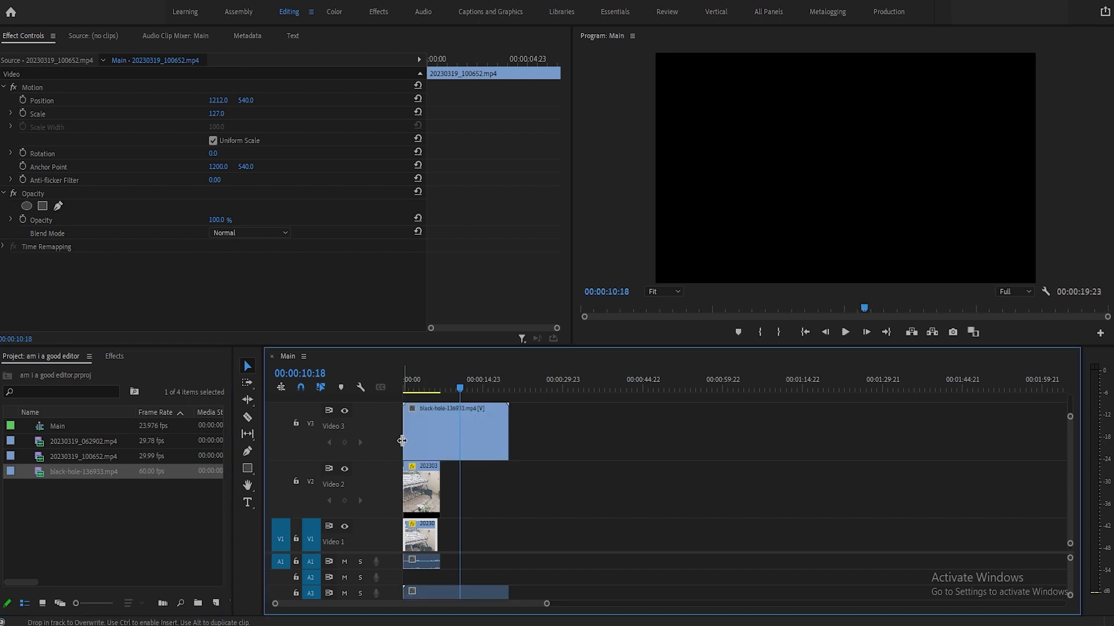
Mask the black-hole clip with an ellipse enlarged around the ring, with feather about 105 and expansion about 37.8
click(26, 207)
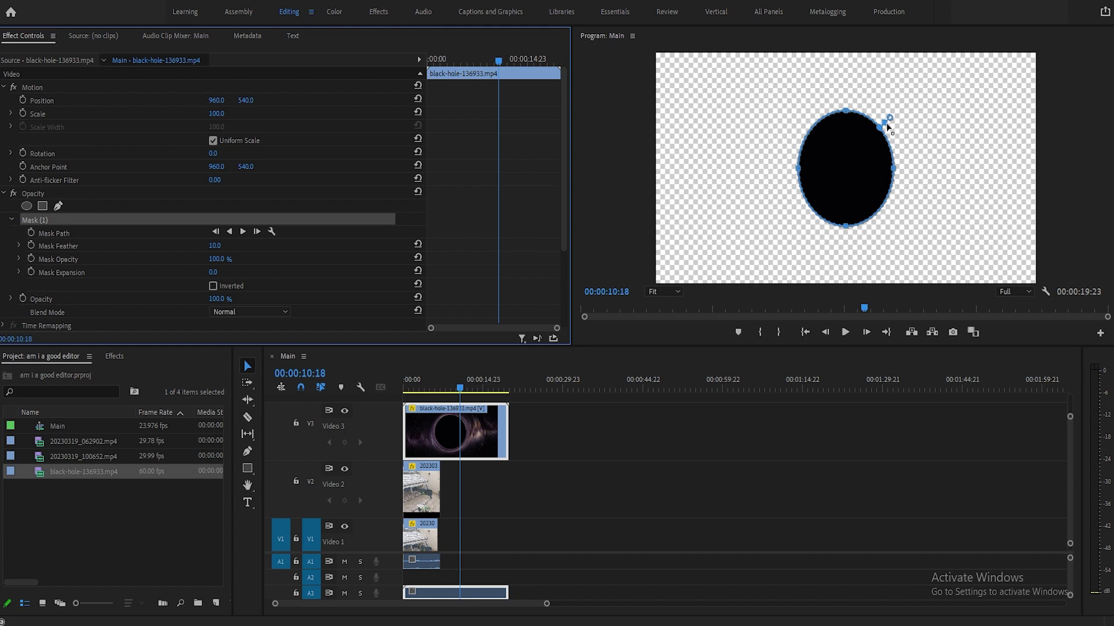
drag(849, 116, 845, 90)
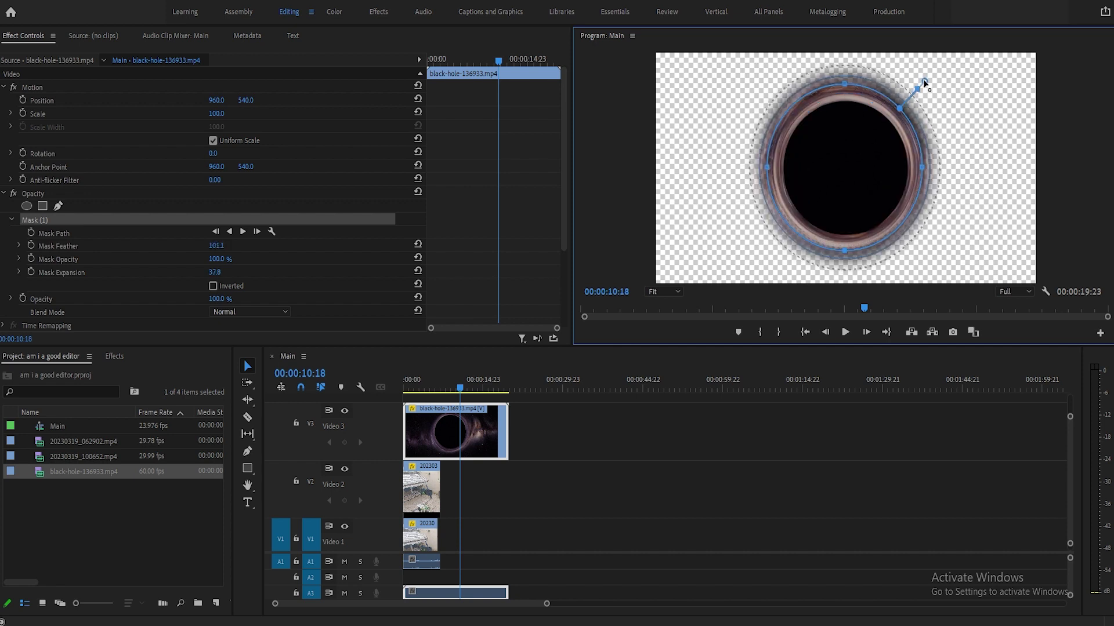
Nest the masked black-hole clip as a sequence named Blackhole
right_click(421, 434)
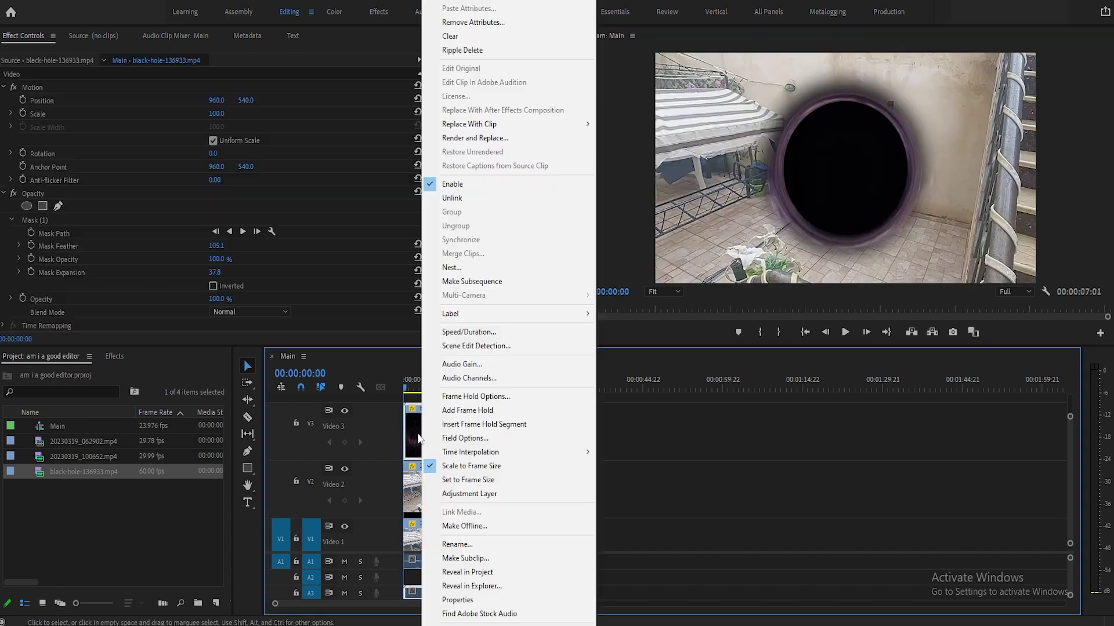
click(467, 268)
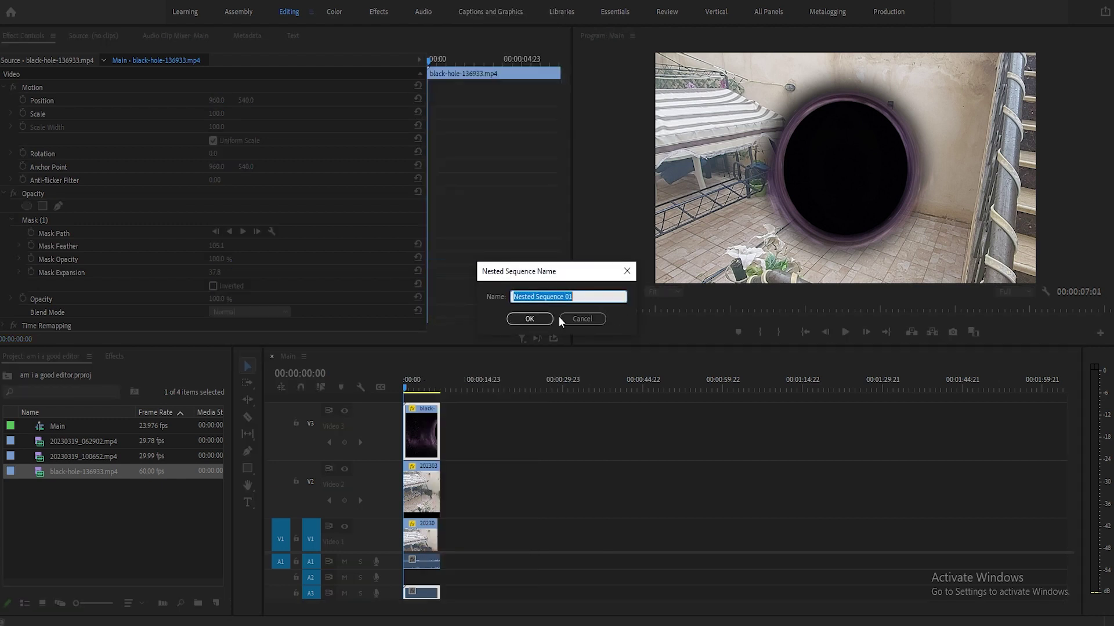
text(Blackhole)
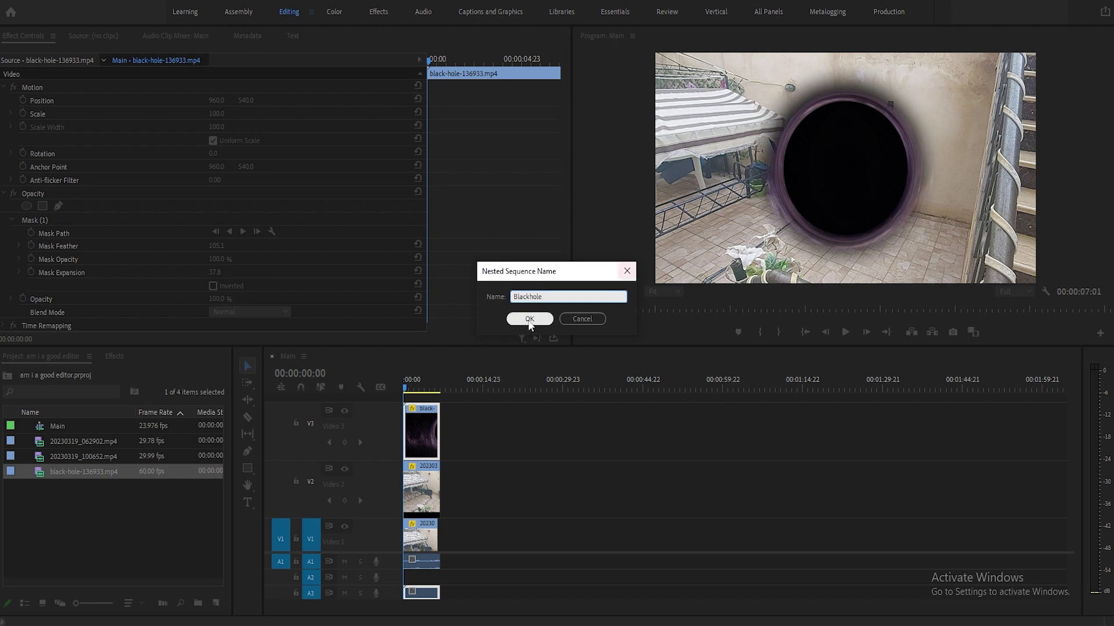
click(528, 319)
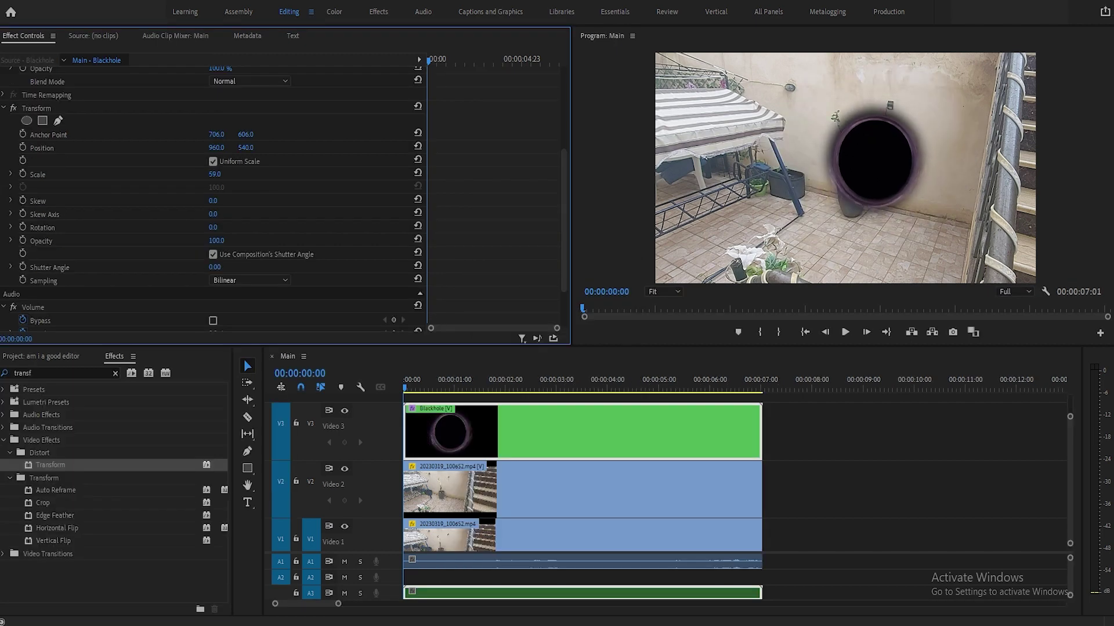
Set the Blackhole clip's Transform anchor point to 960, 540, its scale to 60 and its position to 1327, 300
drag(215, 174, 220, 174)
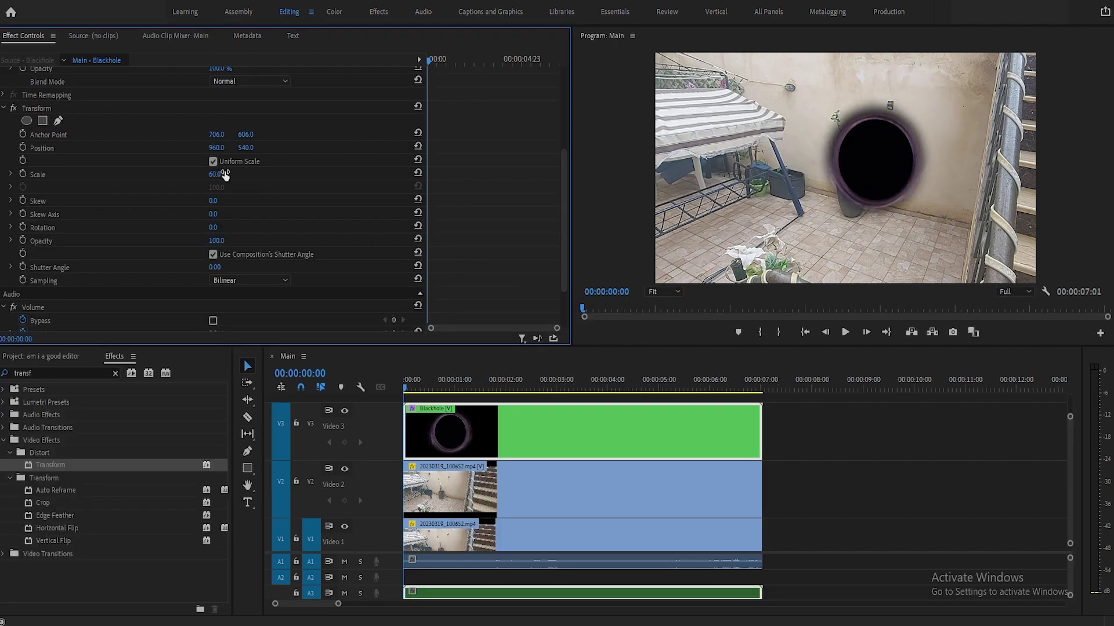
drag(216, 147, 429, 147)
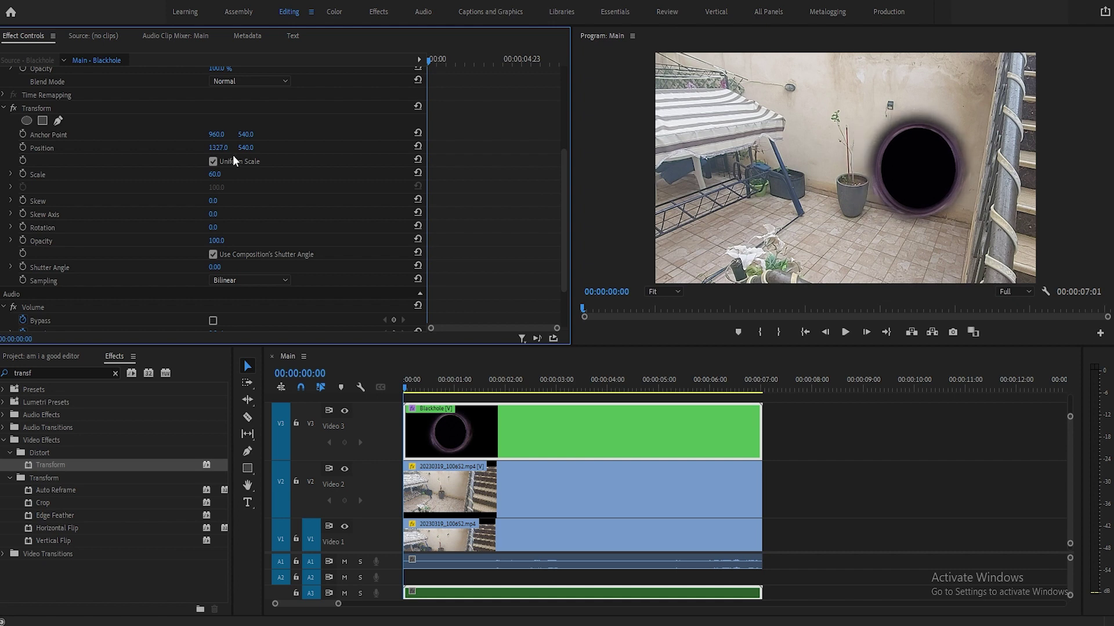
drag(246, 148, 235, 148)
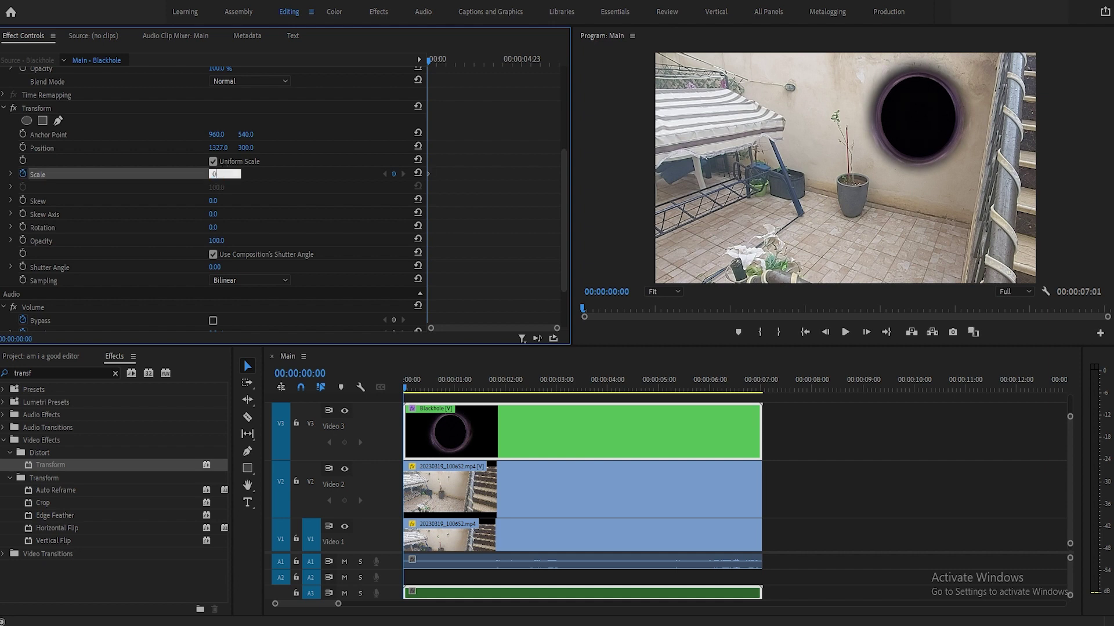
Keyframe the Blackhole clip's Transform scale from 0 at 00:00:00:00 to 60 at 00:00:00:07
key(Return)
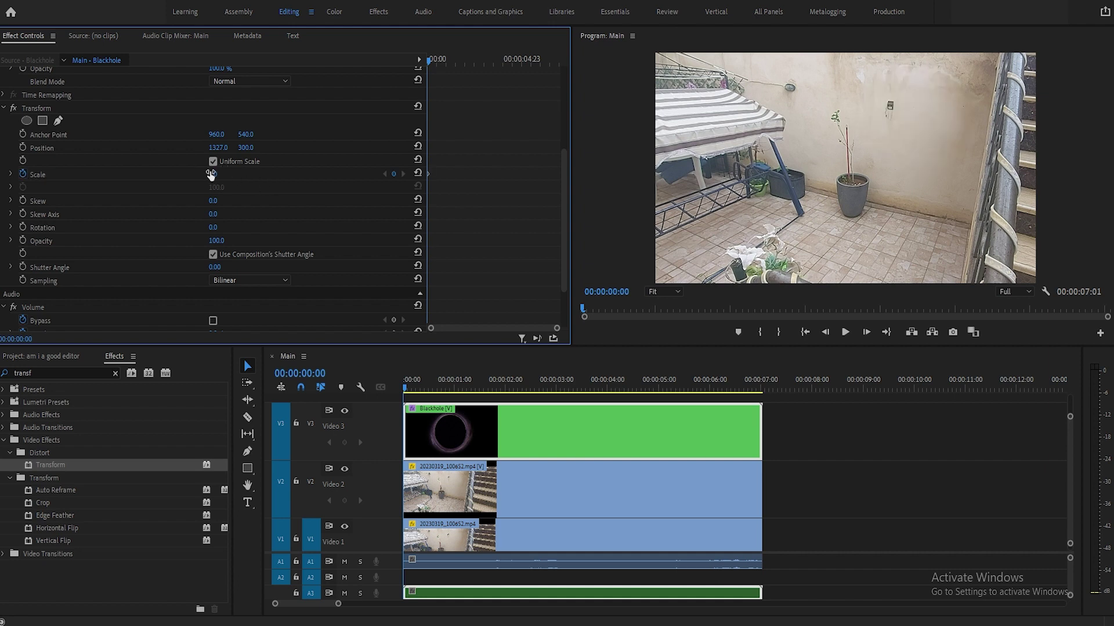
drag(213, 174, 229, 176)
drag(430, 61, 434, 61)
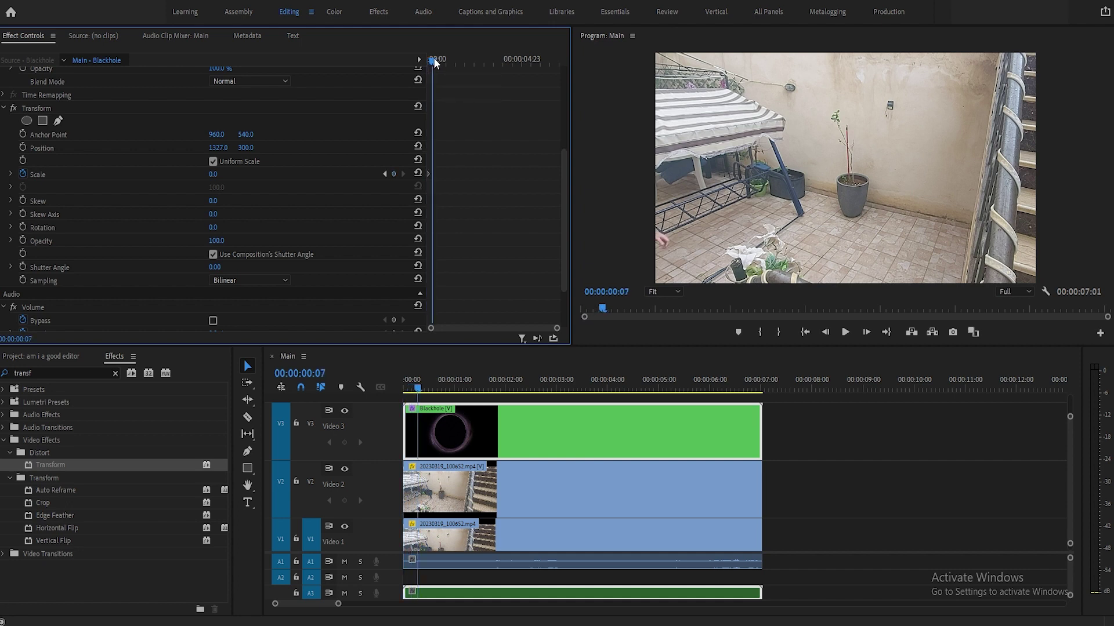
click(212, 174)
text(60)
key(Return)
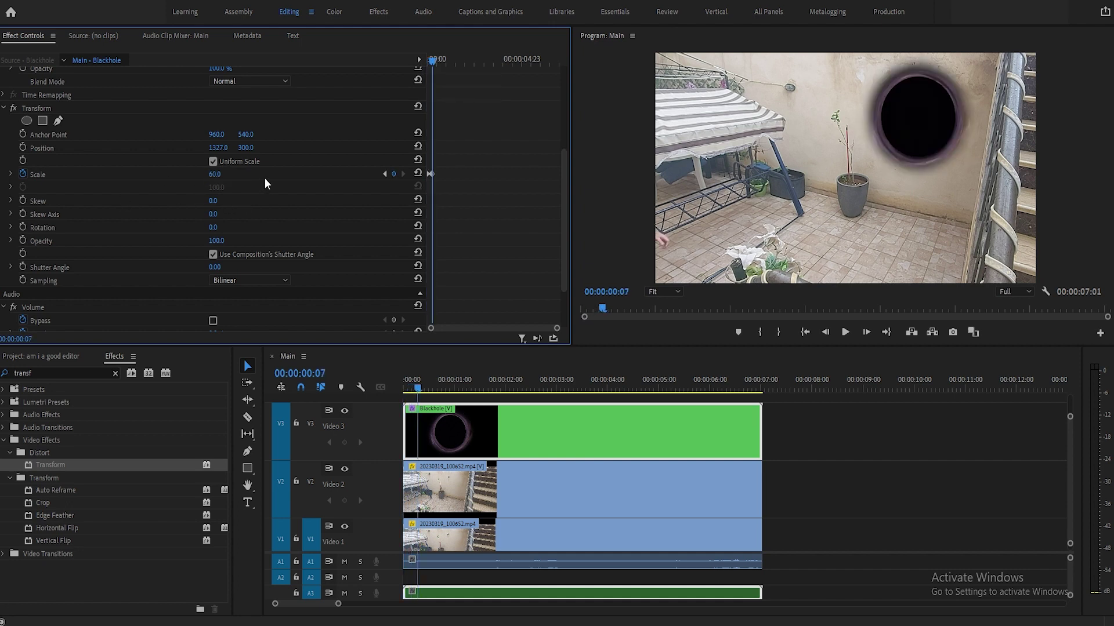
Apply Ease In to the ending scale keyframe of the Blackhole clip and play the animation from the start
right_click(432, 174)
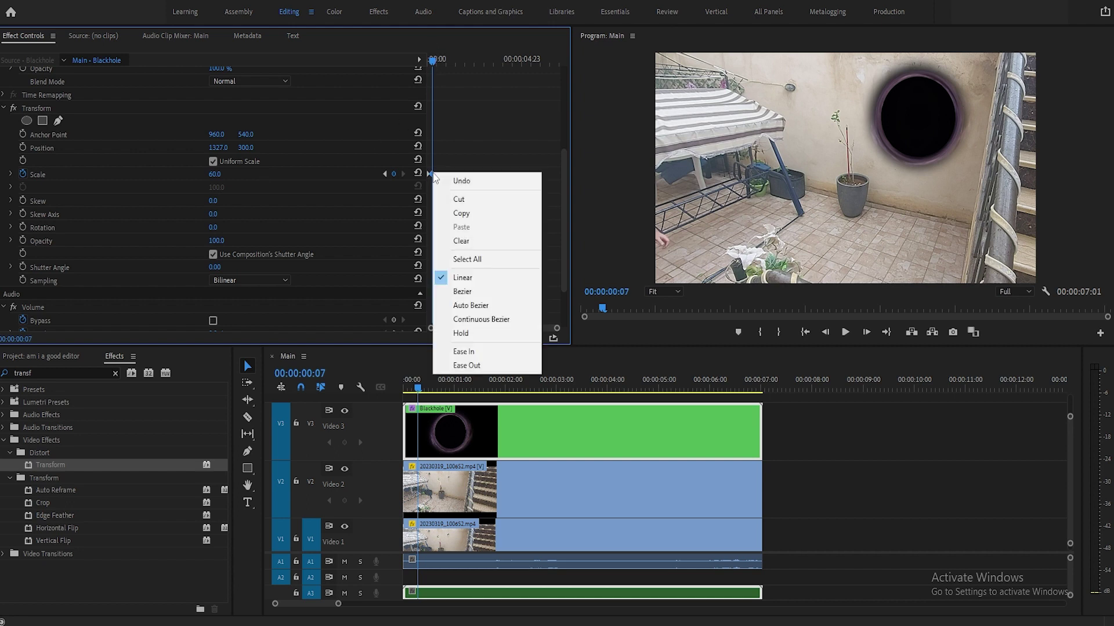
click(473, 352)
drag(433, 59, 425, 59)
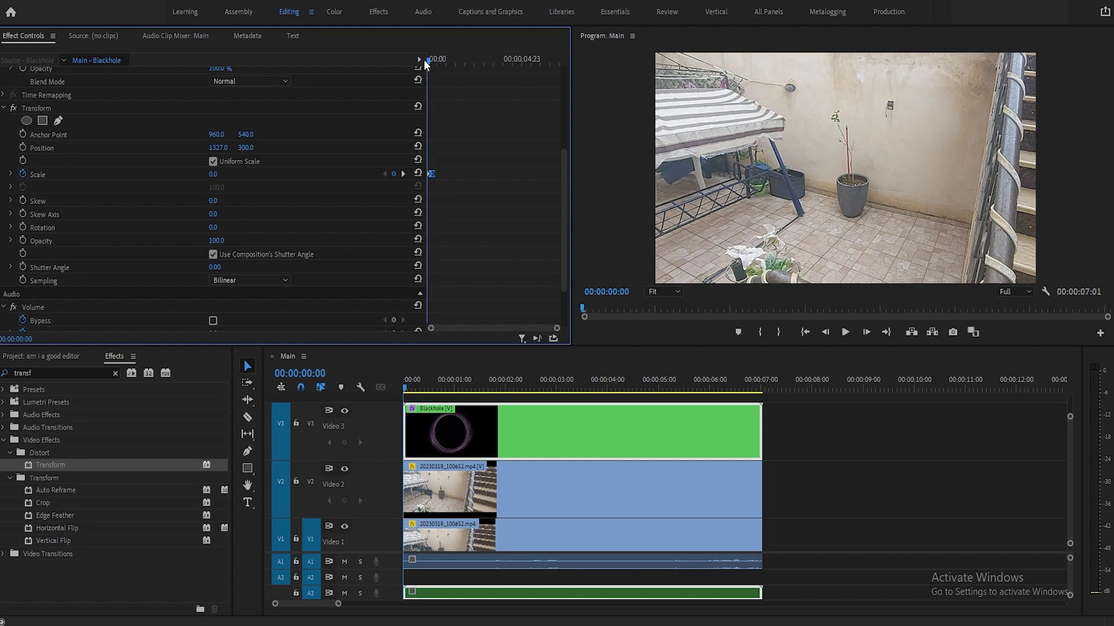
click(844, 334)
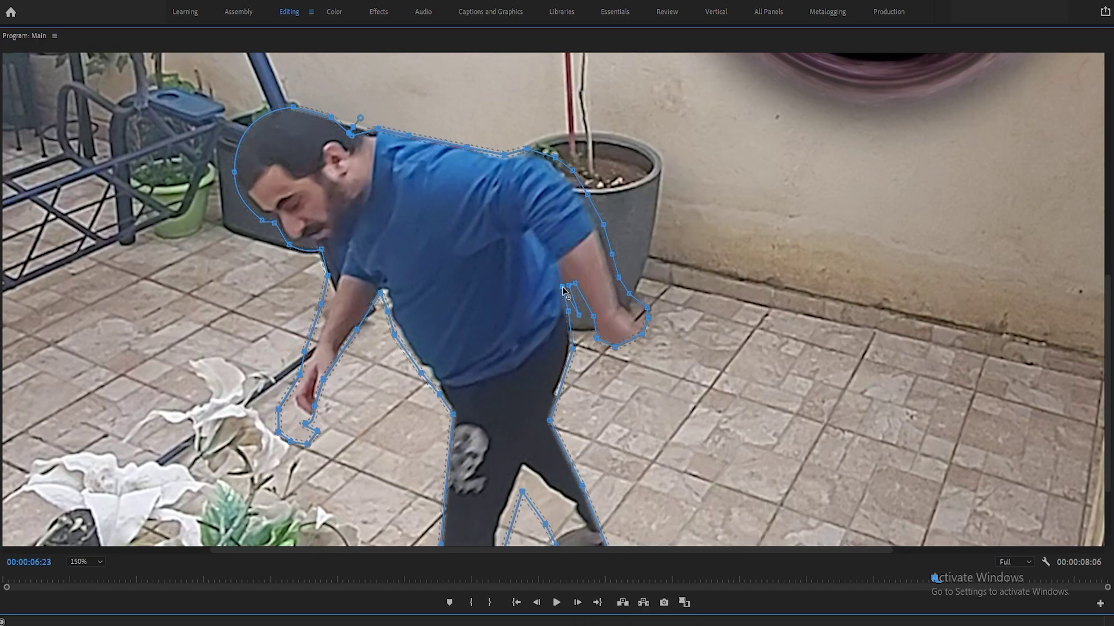
Fit the mask outline closely around the man's rear arm and hand at 00:00:06:23
click(598, 366)
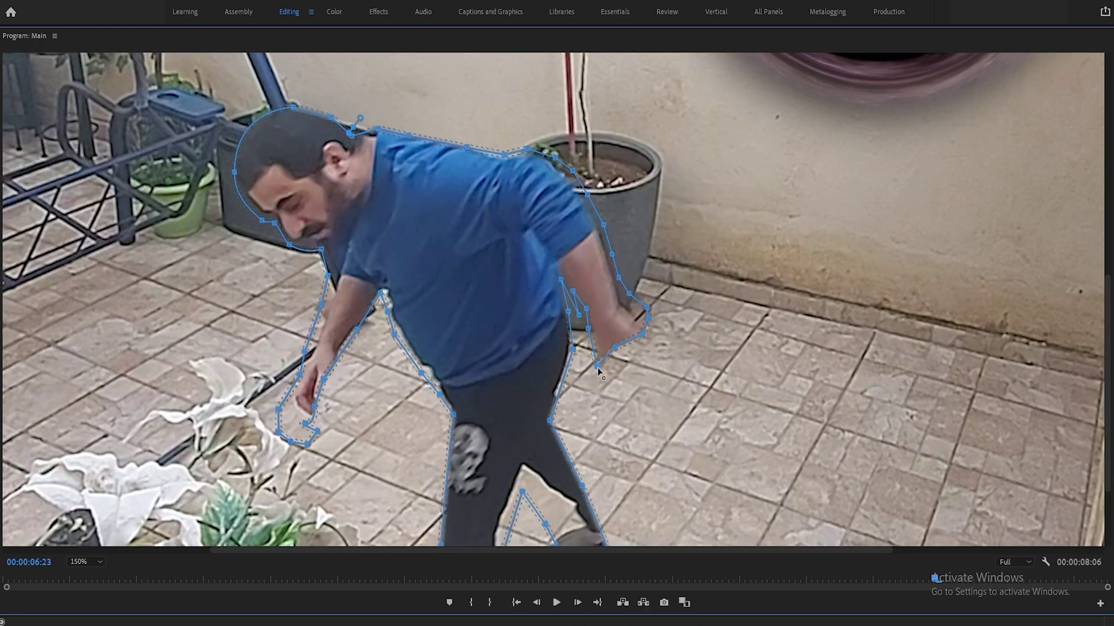
drag(597, 367, 618, 369)
drag(589, 328, 596, 357)
drag(579, 315, 568, 294)
drag(643, 335, 644, 347)
drag(647, 308, 621, 303)
drag(611, 254, 602, 239)
drag(587, 195, 576, 190)
Fit the mask outline to the man's front hand and the front of his torso at 00:00:06:23
drag(573, 170, 321, 432)
drag(387, 311, 389, 299)
drag(395, 335, 392, 325)
drag(439, 395, 436, 385)
drag(453, 415, 434, 407)
Fit the mask outline around the man's legs and rear foot at 00:00:06:23
scroll(446, 407, down, 2)
drag(435, 467, 432, 456)
drag(475, 518, 482, 503)
drag(528, 451, 543, 426)
drag(504, 479, 541, 451)
drag(523, 490, 568, 460)
drag(607, 427, 642, 418)
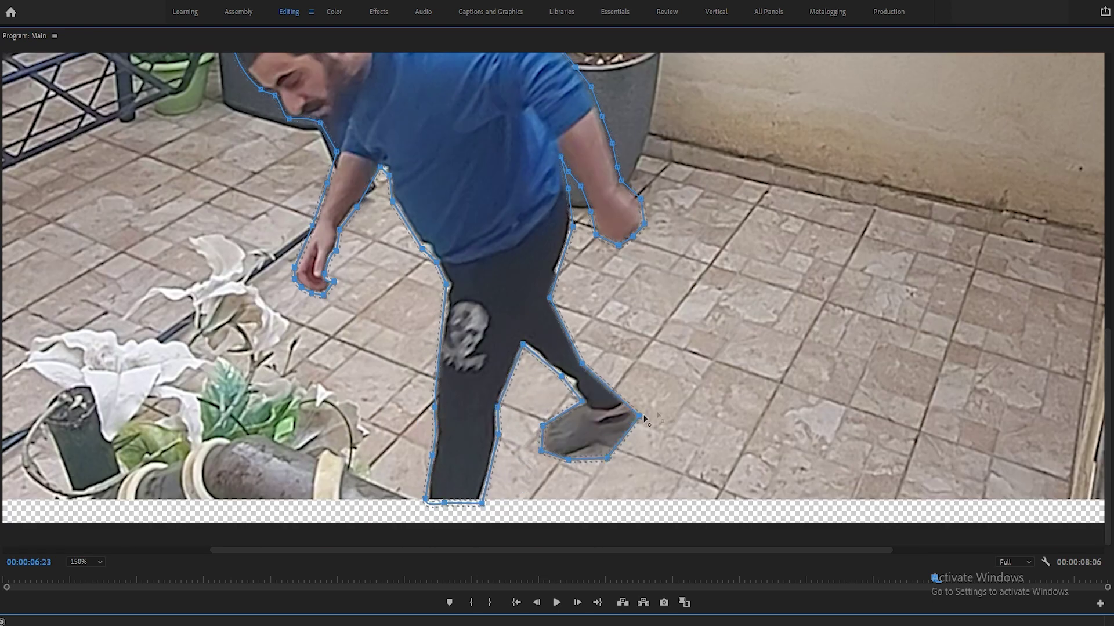
drag(606, 458, 628, 435)
drag(582, 363, 601, 340)
drag(549, 298, 557, 275)
Advance to 00:00:07:02 and fit the mask outline along the front of the man's chest
key(Right)
scroll(455, 261, up, 1)
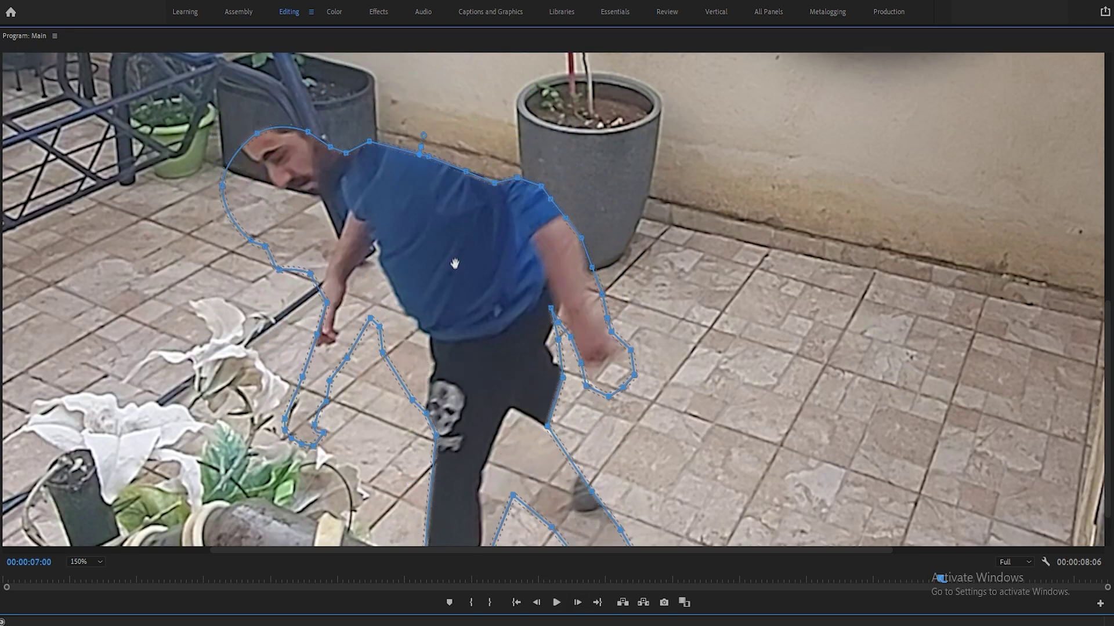
key(Right)
key(Right)
key(ctrl+=)
drag(247, 213, 253, 209)
drag(267, 273, 286, 274)
drag(276, 277, 281, 266)
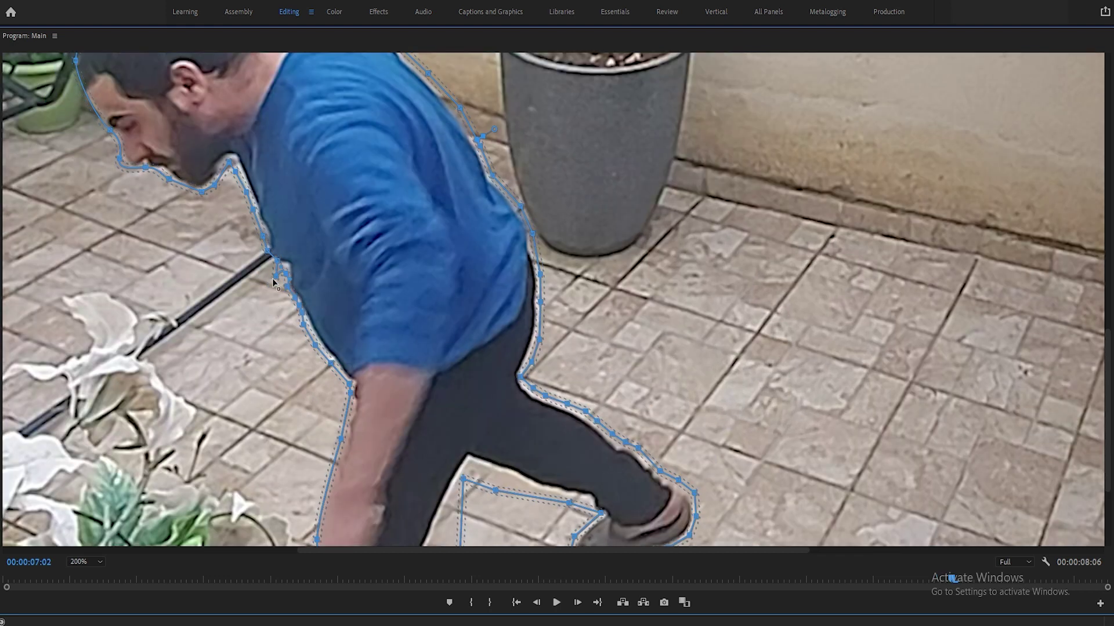
Fit the mask outline around the man's lowered arm and hand and the front of his legs
scroll(282, 270, down, 3)
drag(341, 285, 331, 294)
drag(316, 384, 290, 391)
drag(323, 476, 282, 436)
drag(338, 509, 323, 470)
drag(363, 514, 339, 472)
drag(431, 508, 365, 499)
drag(419, 414, 444, 498)
drag(459, 412, 426, 397)
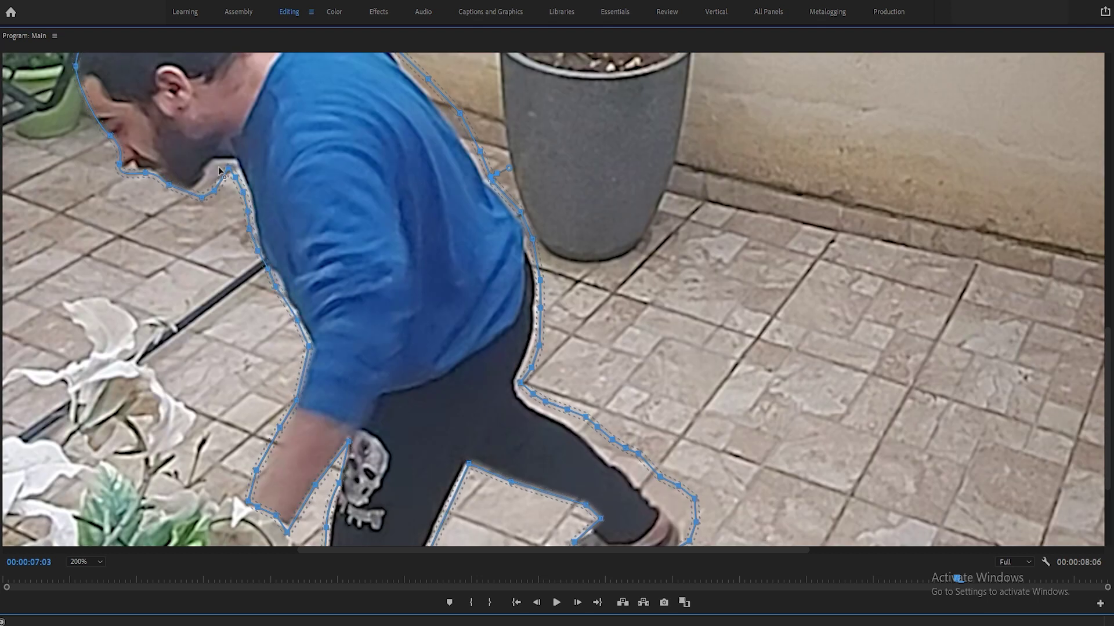
Fit the mask outline around the man's chin, face and head at 00:00:07:03
drag(230, 168, 217, 164)
drag(215, 191, 209, 184)
drag(120, 164, 107, 162)
scroll(107, 162, left, 3)
scroll(107, 162, up, 3)
drag(260, 202, 247, 206)
drag(313, 123, 292, 128)
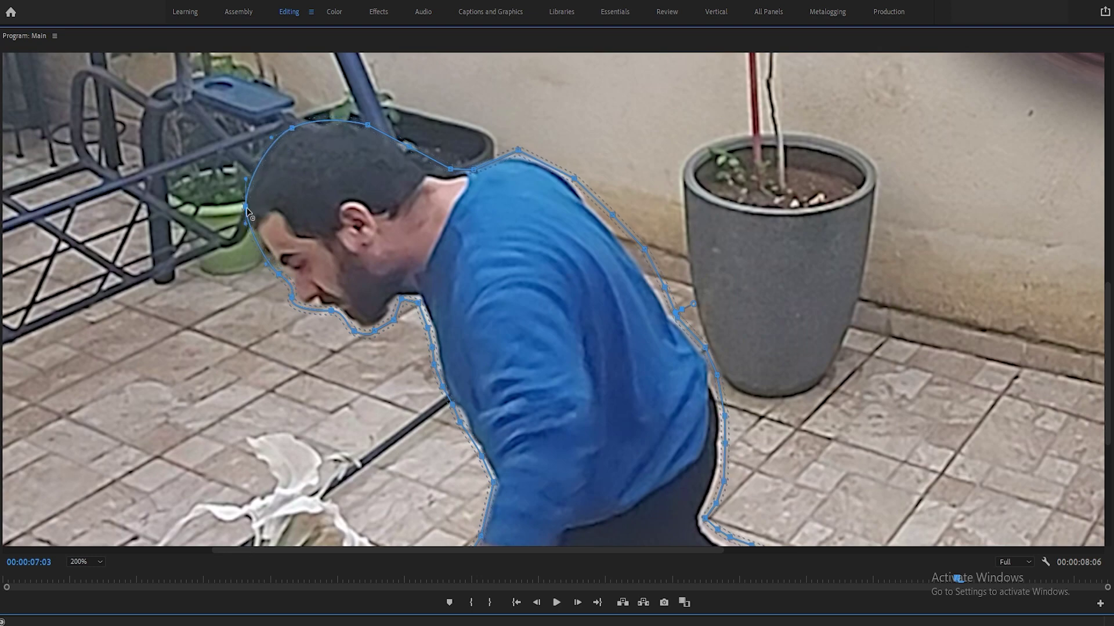
drag(248, 207, 245, 214)
drag(368, 125, 366, 120)
Fit the mask outline along the back of the man's neck, shoulder and back at 00:00:07:03
drag(451, 169, 428, 171)
drag(473, 170, 453, 167)
drag(519, 150, 512, 149)
drag(575, 179, 566, 171)
drag(613, 215, 596, 205)
scroll(677, 321, down, 3)
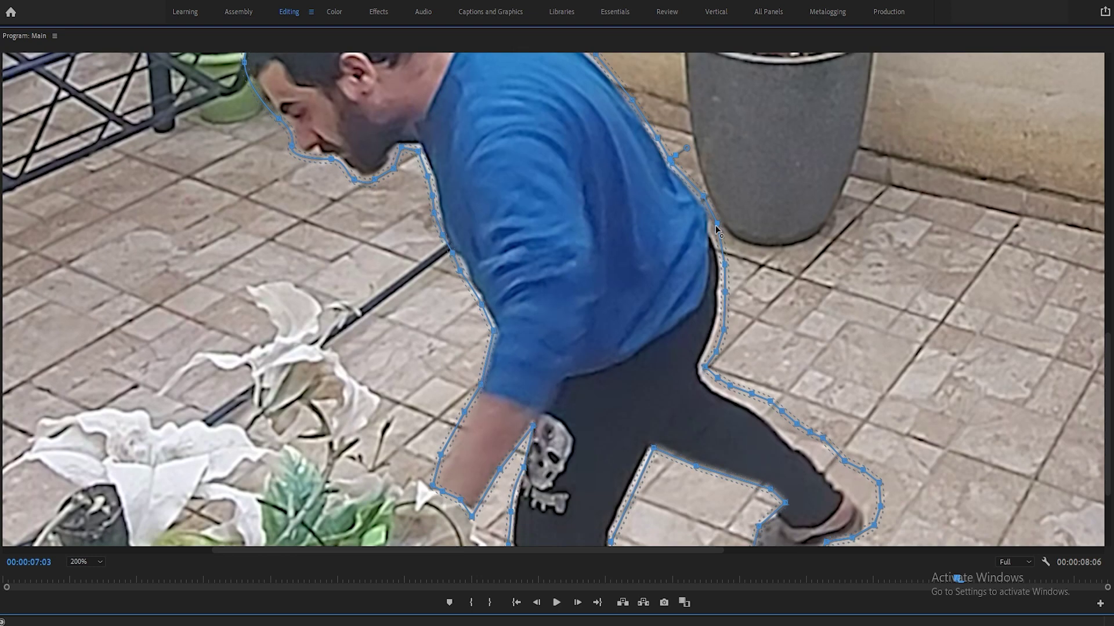
scroll(1108, 347, down, 3)
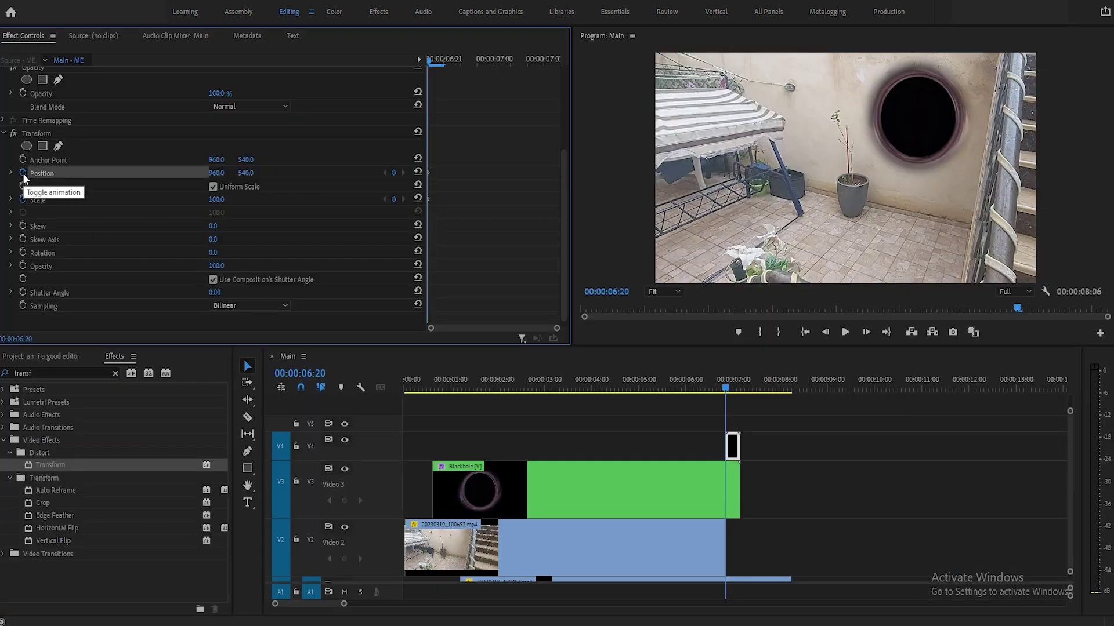
Scrub through the nested ME sequence to check the cut-out man, then return to the Main sequence
drag(726, 388, 730, 389)
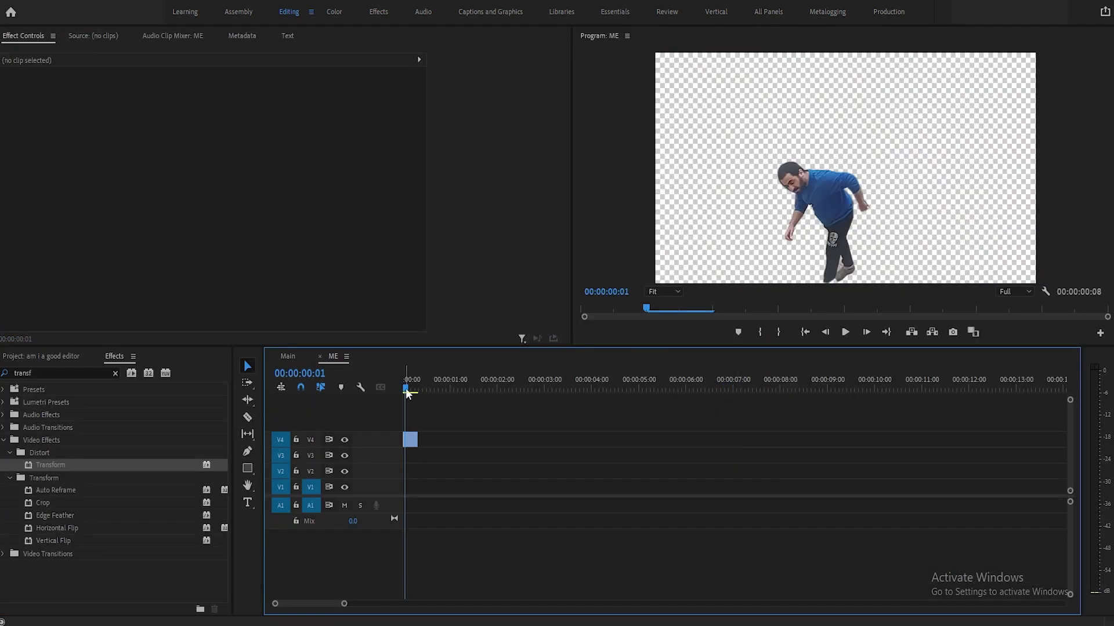
drag(405, 391, 416, 392)
click(287, 356)
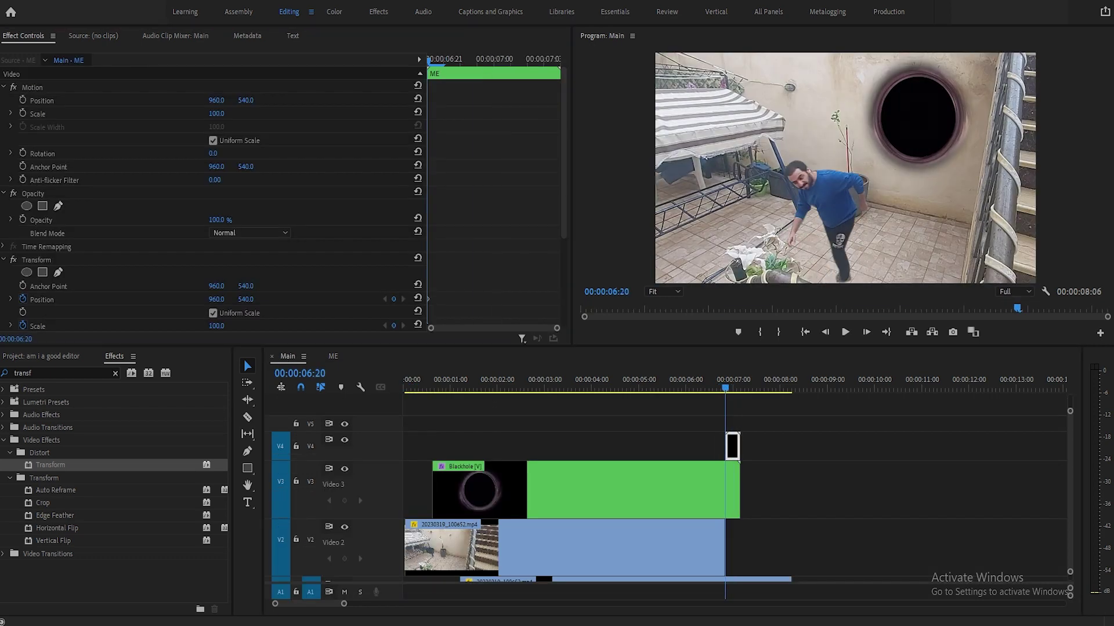
Keyframe the ME clip's Transform position to 1339, 277 and its scale to 10 at 00:00:07:03
scroll(438, 134, down, 3)
drag(726, 388, 739, 388)
drag(215, 225, 164, 224)
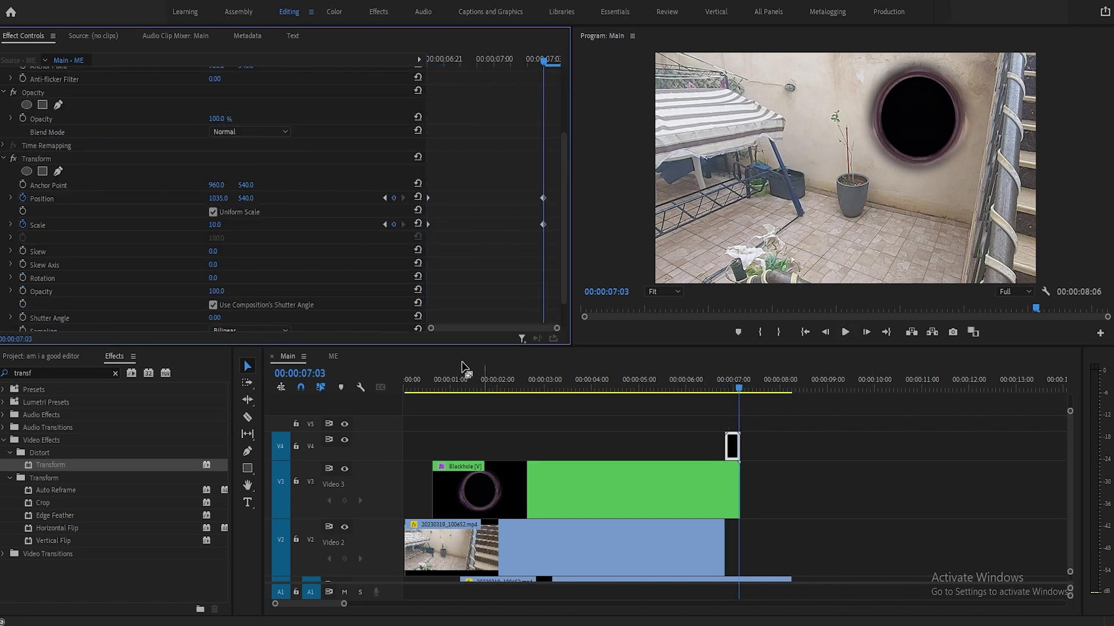
drag(462, 362, 438, 362)
drag(245, 298, 93, 251)
scroll(112, 251, down, 3)
Set the ME clip's ending scale keyframe to 0 and ease its position and scale keyframes with curved velocity graphs
click(542, 212)
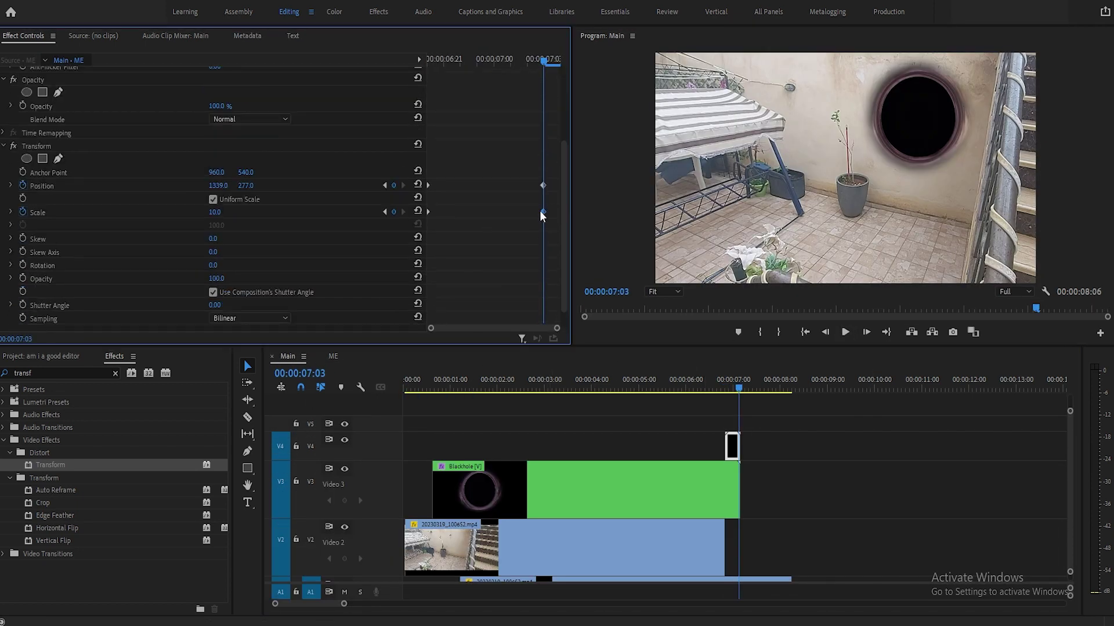
click(543, 186)
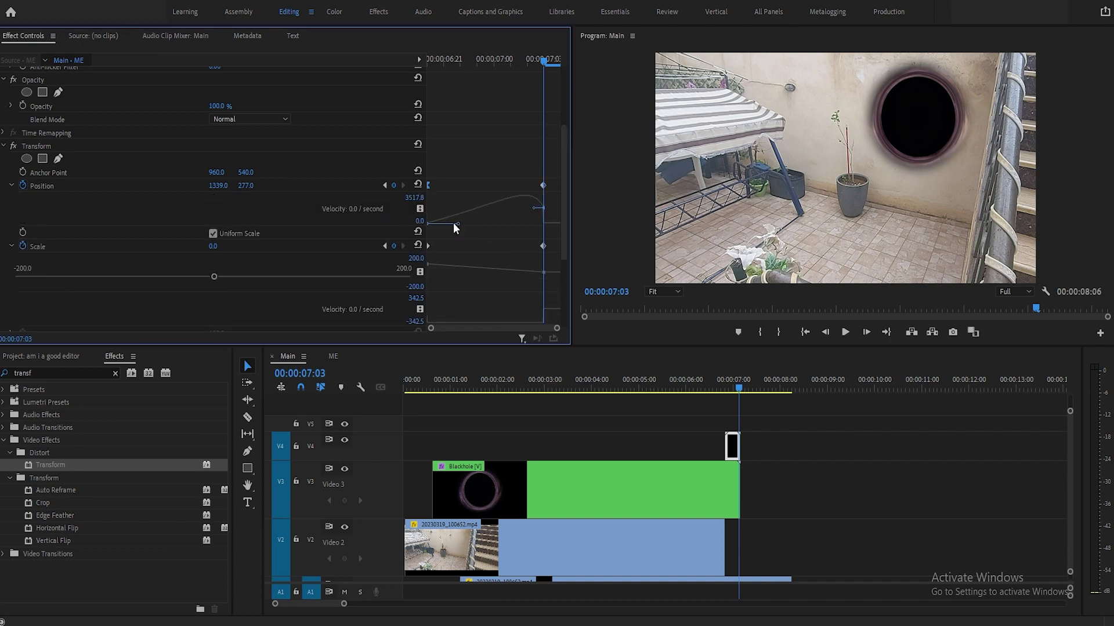
scroll(534, 299, down, 1)
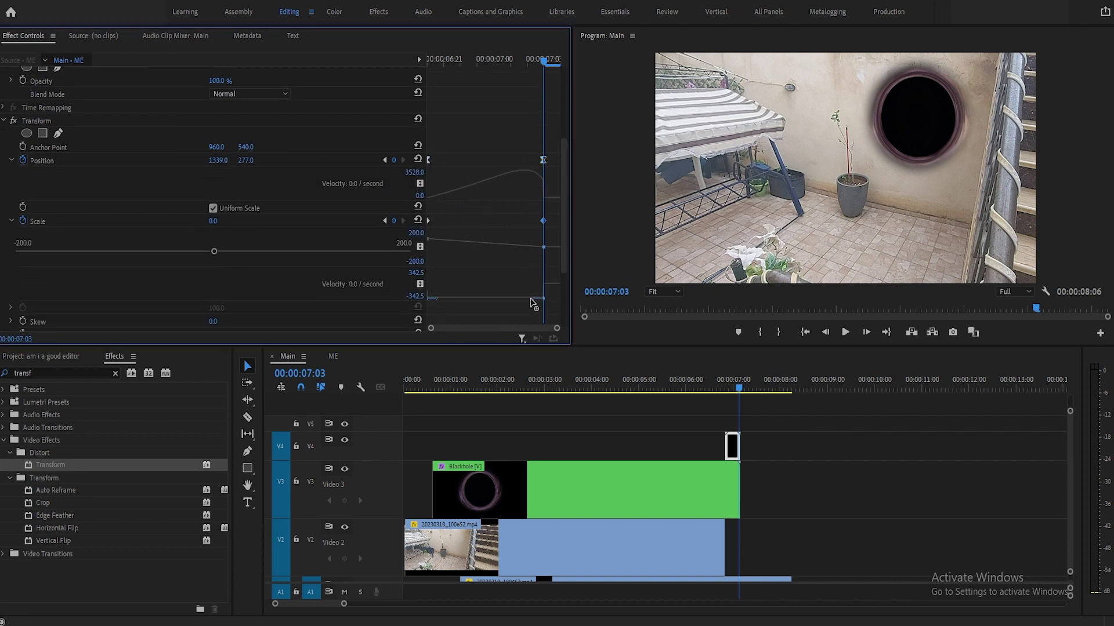
drag(533, 297, 504, 283)
drag(429, 297, 492, 283)
Play and scrub the ME clip's movement into the black hole around 00:00:07:00
click(721, 386)
click(845, 331)
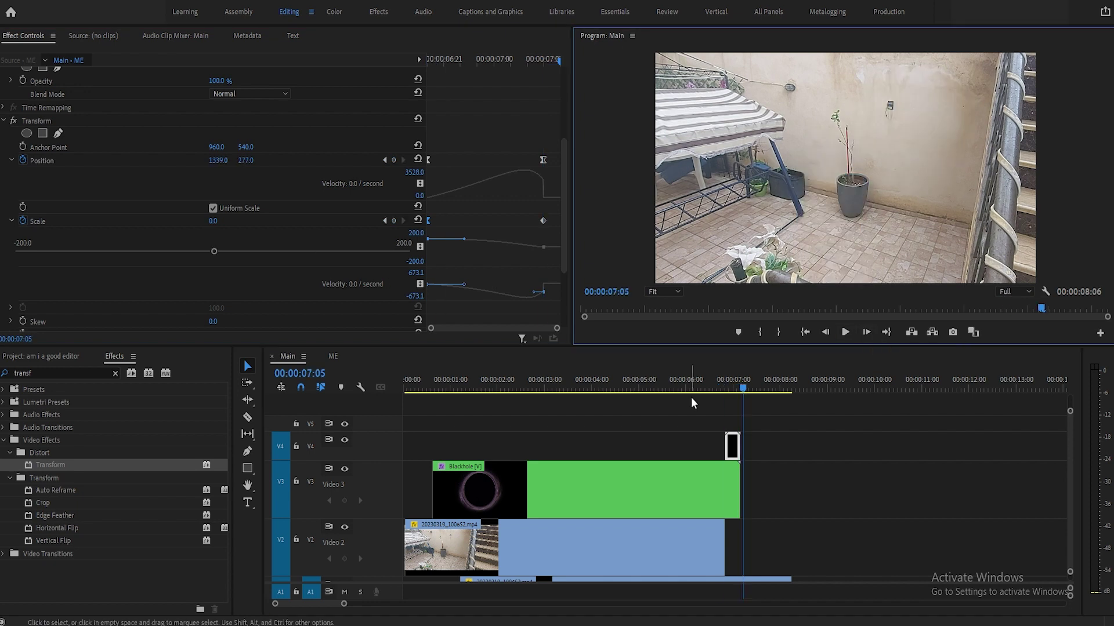
click(721, 386)
click(844, 332)
drag(728, 386, 738, 386)
Open the nested ME sequence and select its clip
click(332, 356)
click(411, 442)
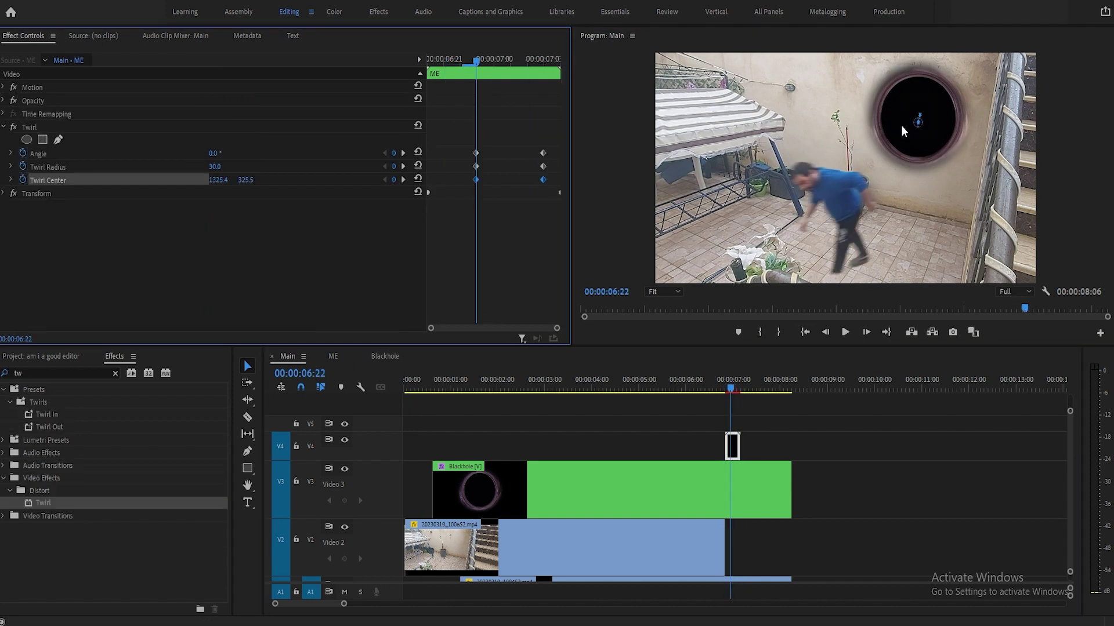
Set the ME clip's Twirl Center to 970.4, 606.6 at 00:00:06:22, reset it to 960, 540 at 00:00:07:03, and play the result
drag(917, 122, 892, 203)
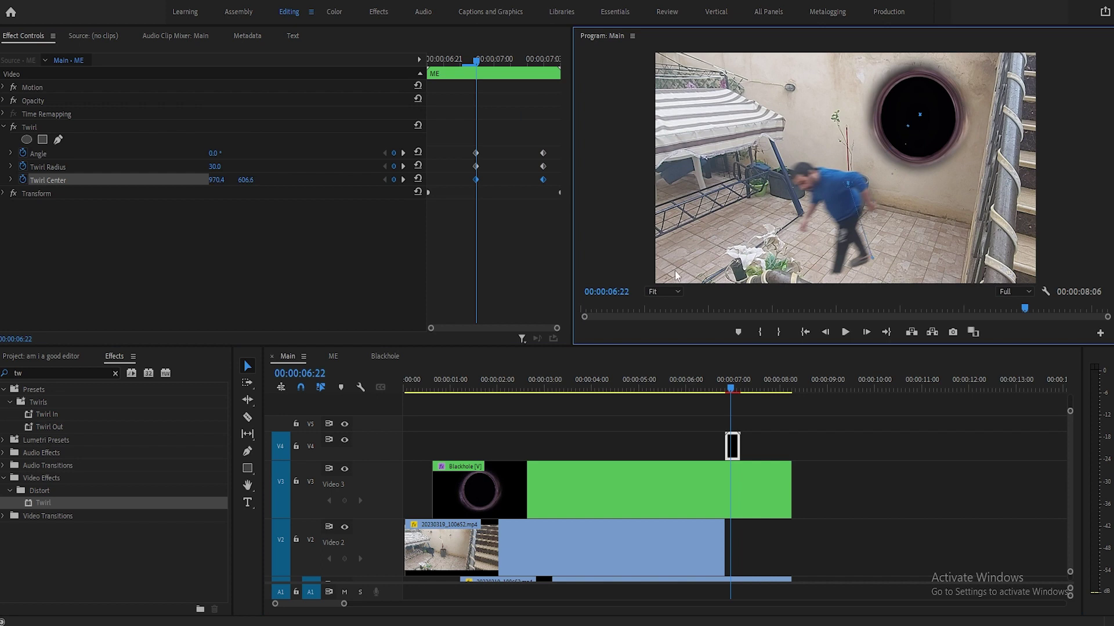
drag(726, 388, 738, 387)
click(417, 179)
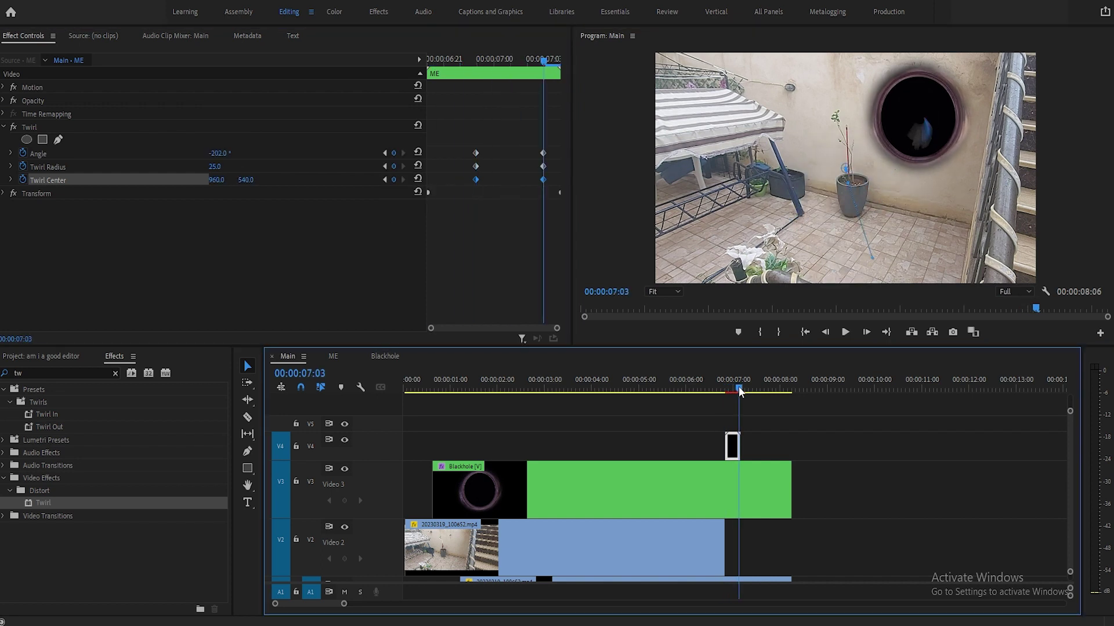
click(846, 333)
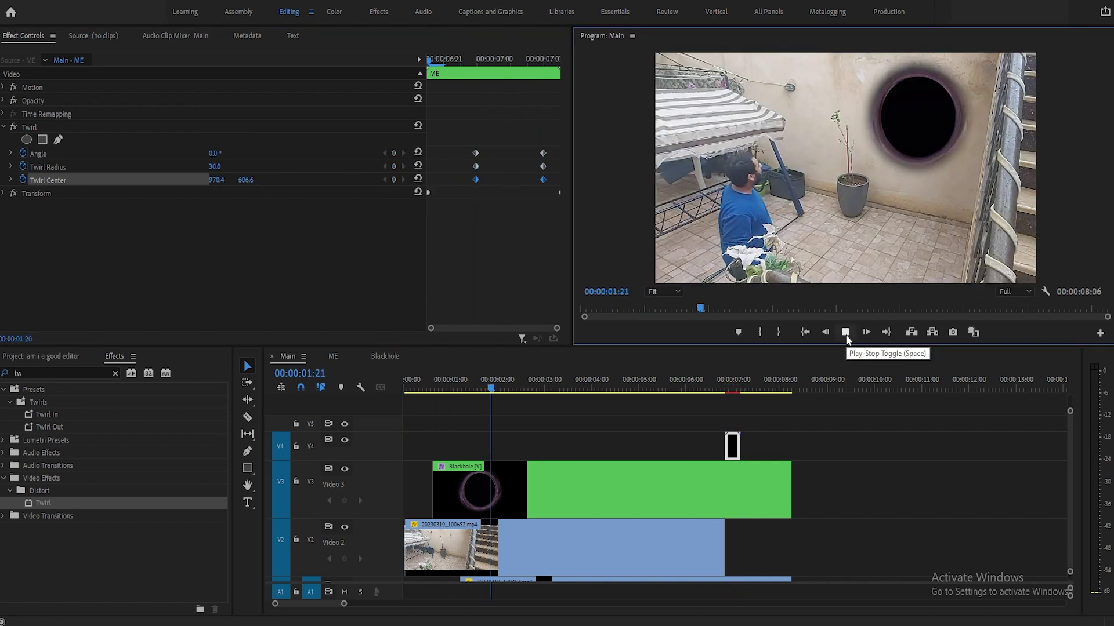
Clear the ME clip's Twirl Center keyframes, set its ending Twirl Angle keyframe at 00:00:07:03 to -1x-218.0, and play the result
mouse_move(748, 387)
mouse_down()
mouse_move(724, 388)
mouse_move(737, 389)
mouse_up()
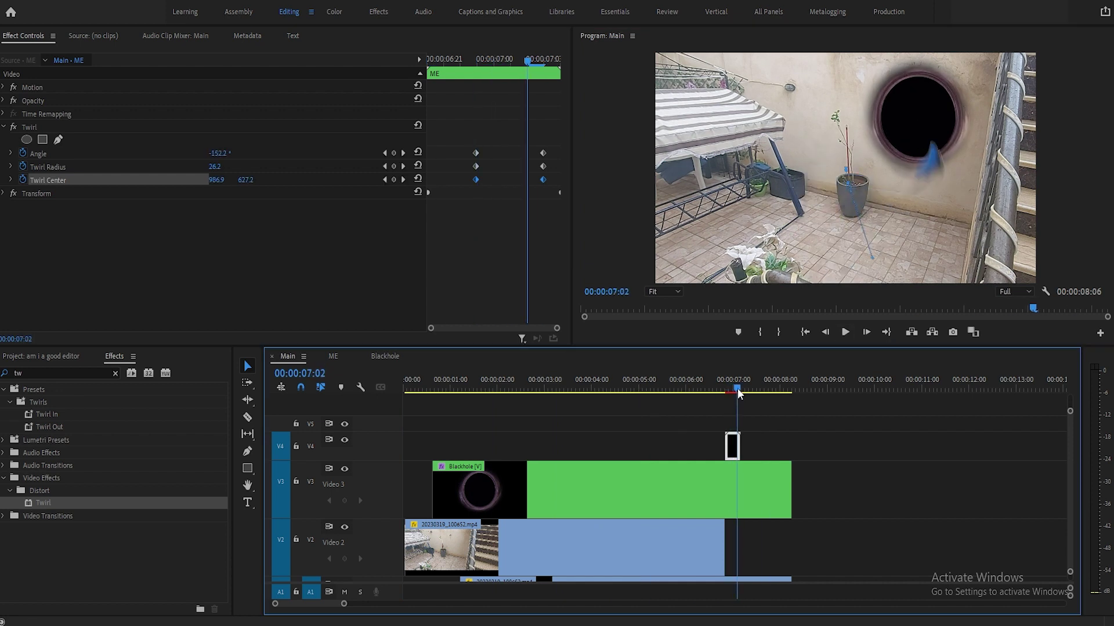
click(417, 179)
drag(220, 153, 150, 153)
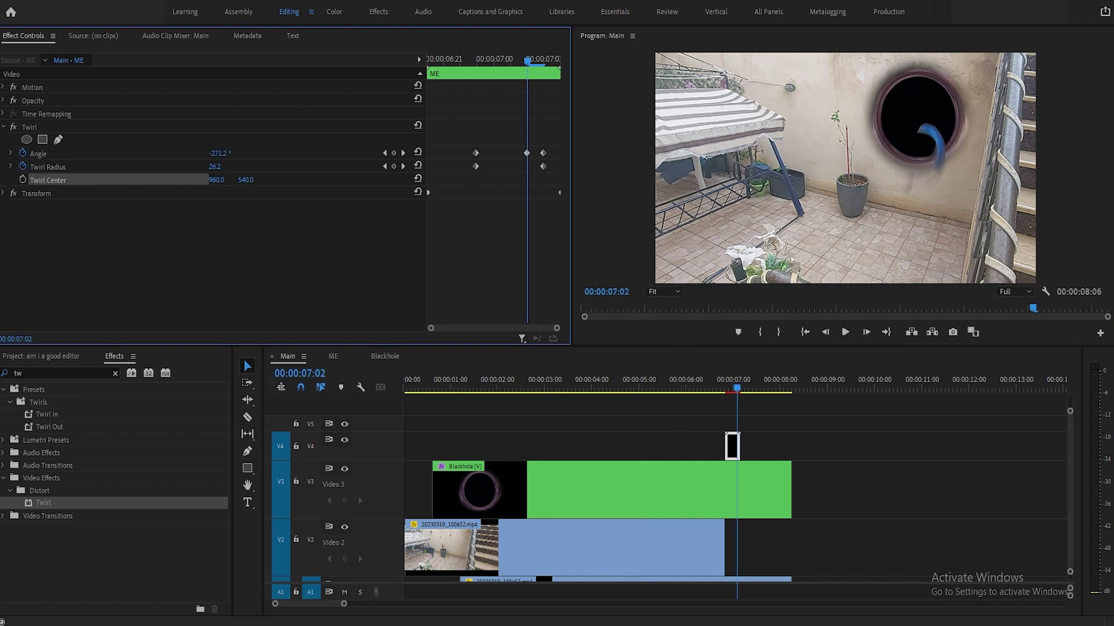
click(402, 153)
key(ctrl+z)
drag(222, 153, 219, 153)
mouse_move(725, 389)
mouse_down()
mouse_move(736, 393)
mouse_move(711, 387)
mouse_move(735, 388)
mouse_up()
click(844, 332)
Keyframe the ME clip's Twirl Center from 00:00:06:22 to 960, 427 at 00:00:07:03 and play the animation
click(172, 171)
drag(218, 179, 202, 178)
drag(496, 63, 476, 62)
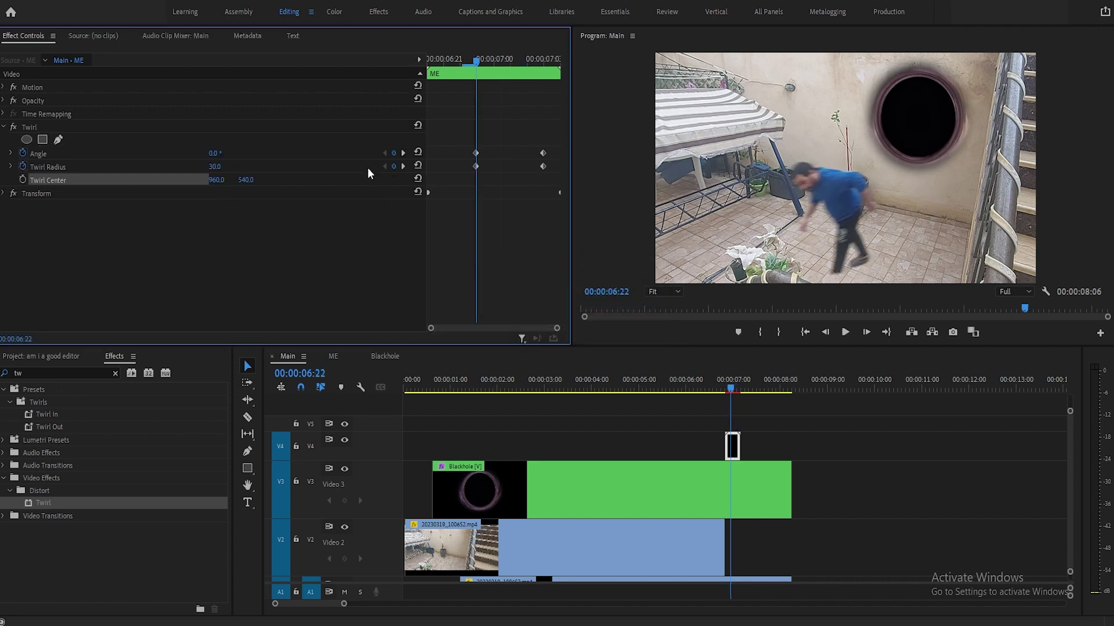
click(403, 166)
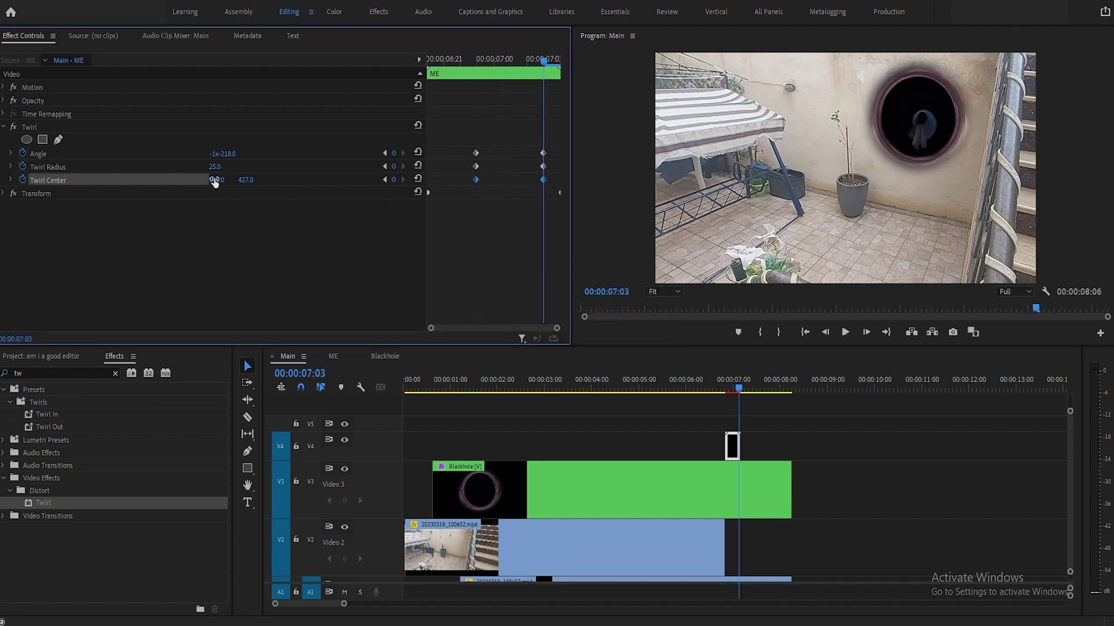
click(848, 174)
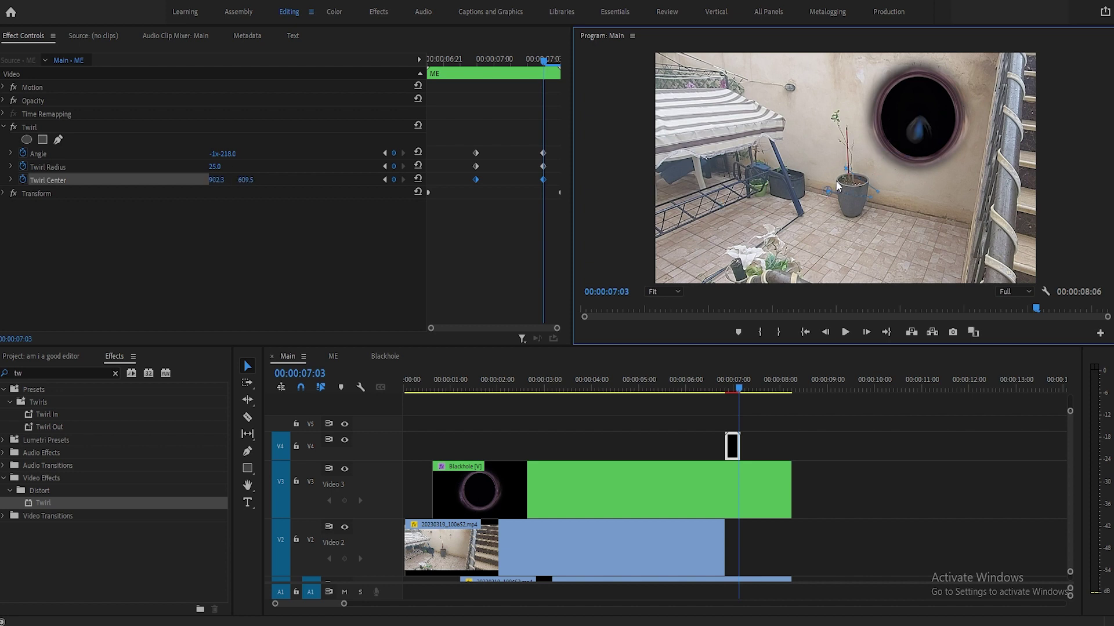
click(418, 178)
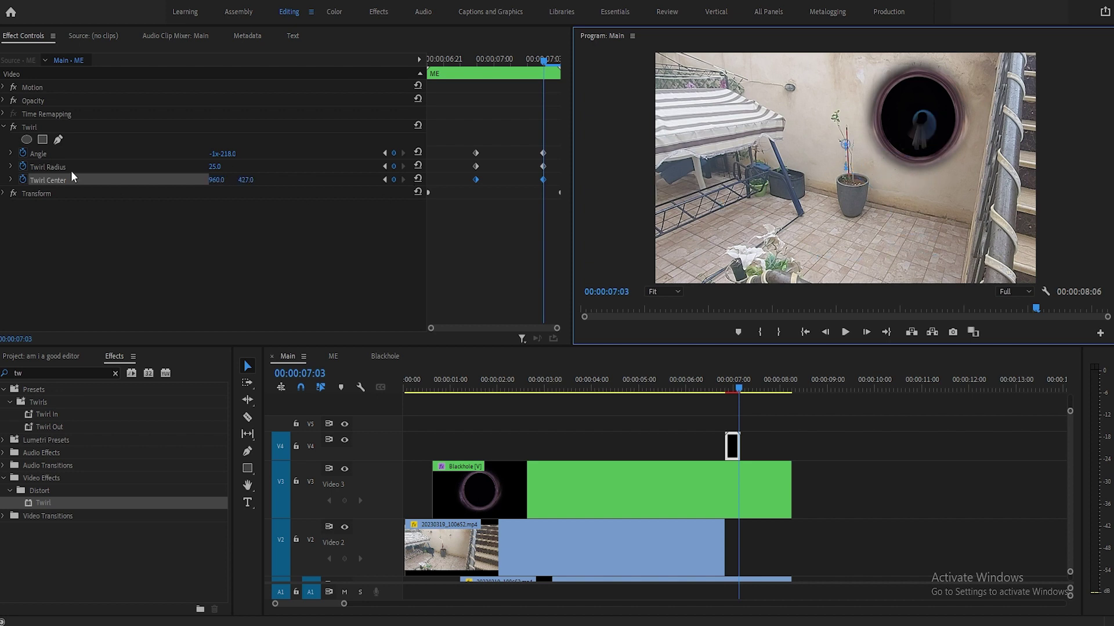
drag(732, 383, 685, 388)
click(845, 331)
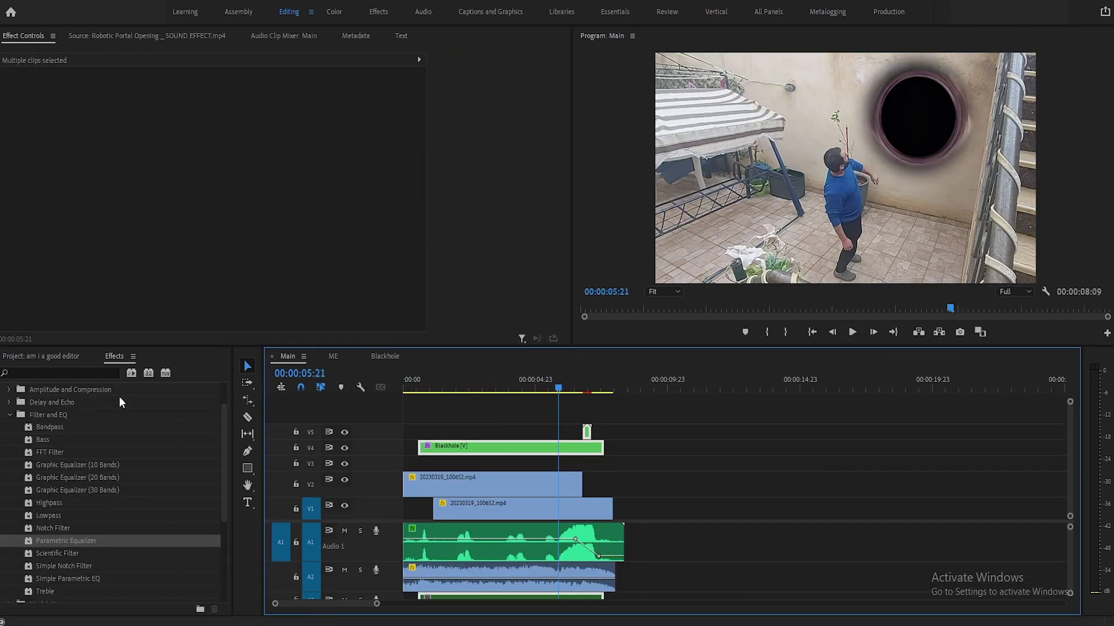
Place an adjustment layer on V3 beneath the Blackhole clip, matching its length, and apply the Twirl effect to it
click(41, 356)
click(213, 609)
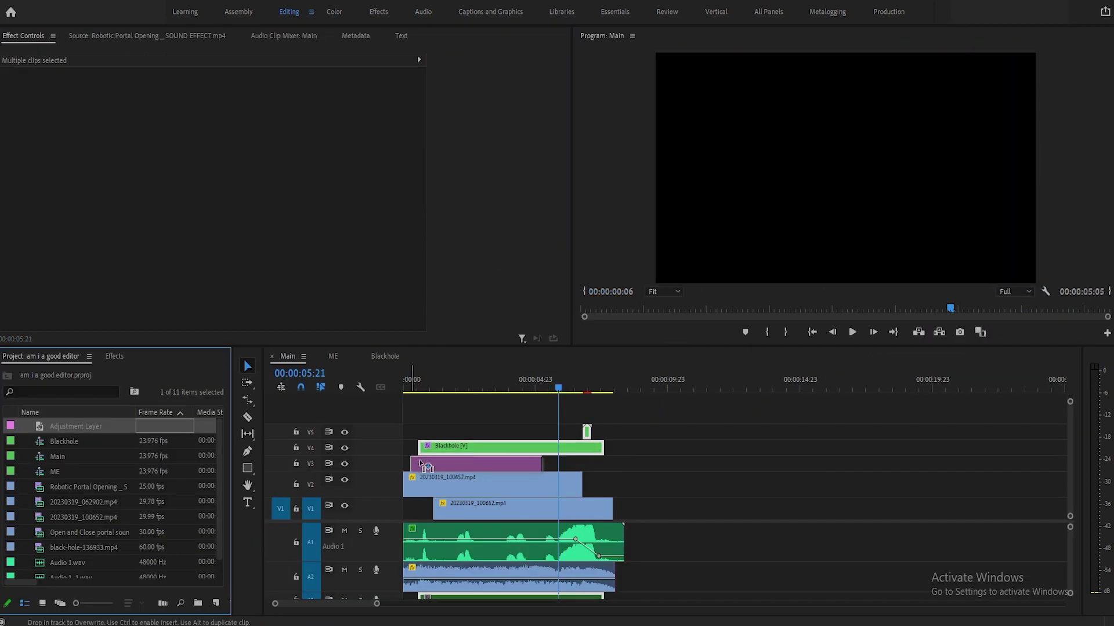
click(115, 356)
click(74, 372)
text(tw)
double_click(43, 503)
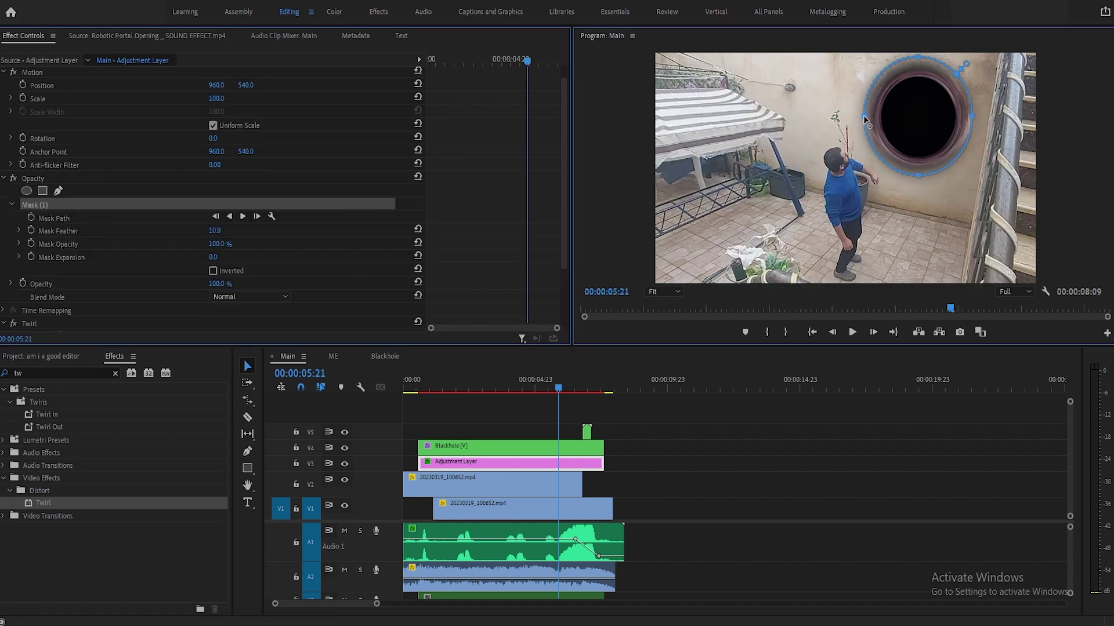
Set the adjustment layer's elliptical mask around the black hole to Mask Feather 68 and Mask Expansion 16.8
drag(215, 231, 249, 231)
scroll(231, 246, down, 3)
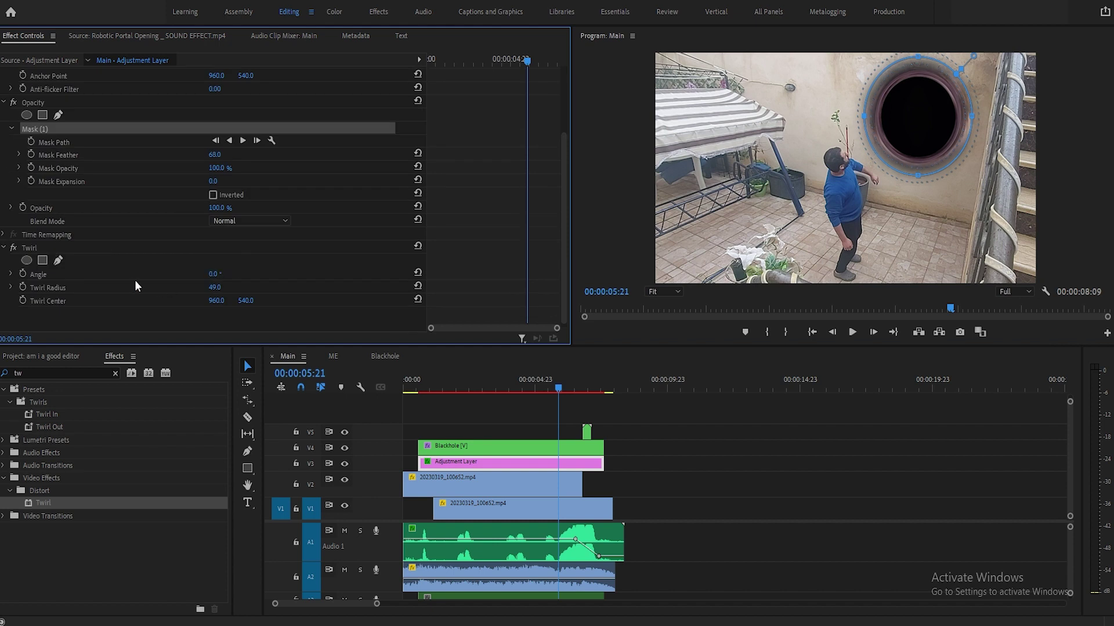
drag(496, 61, 434, 61)
drag(960, 69, 963, 67)
Keyframe the adjustment layer's Twirl Angle from 0 at 00:00:01:00 to -50 at 00:00:07:12, with radius 87 and center 1120, 540, and play it
click(23, 274)
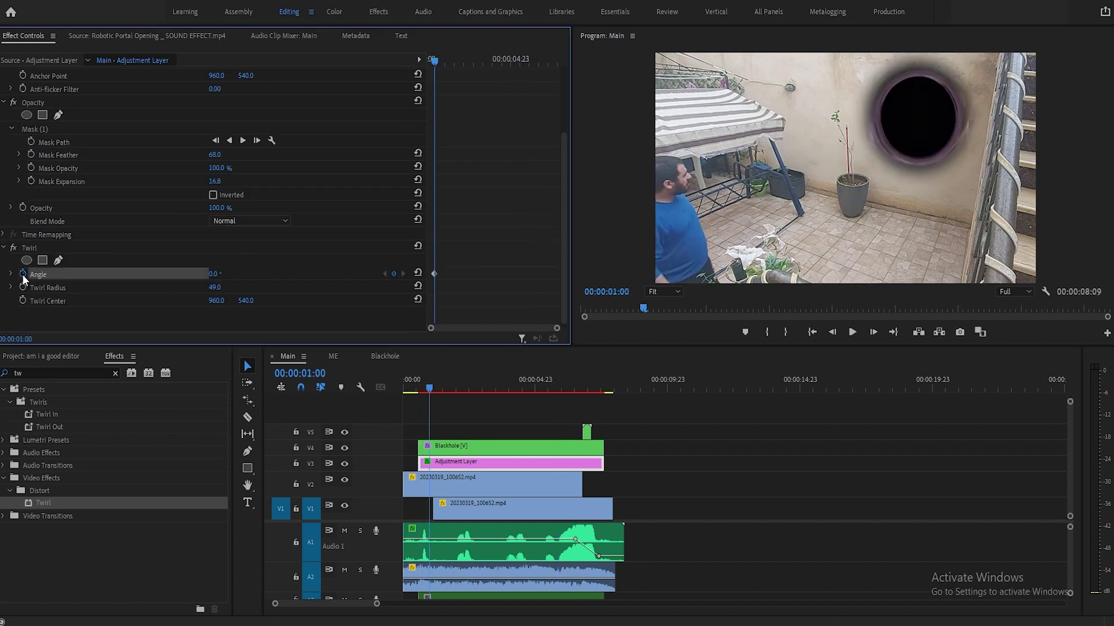
drag(500, 61, 560, 58)
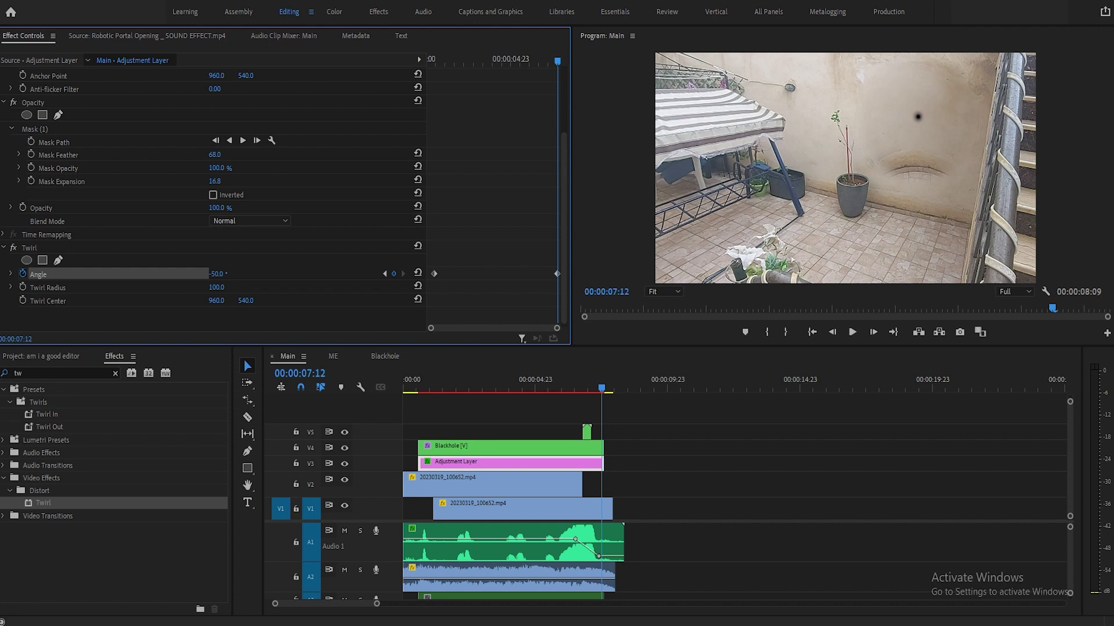
click(433, 383)
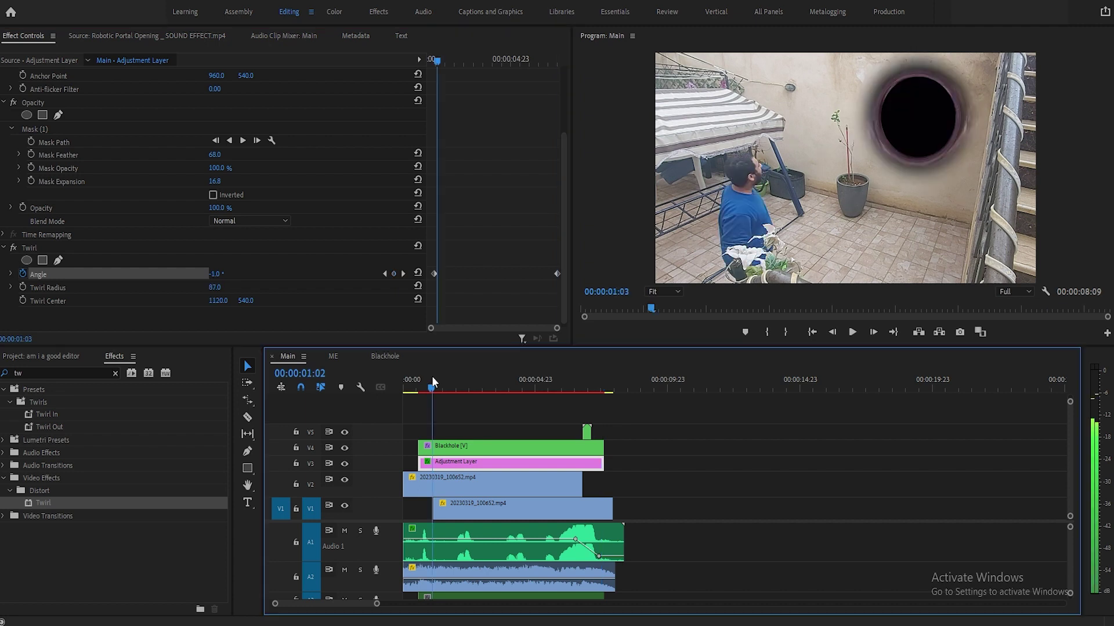
click(854, 332)
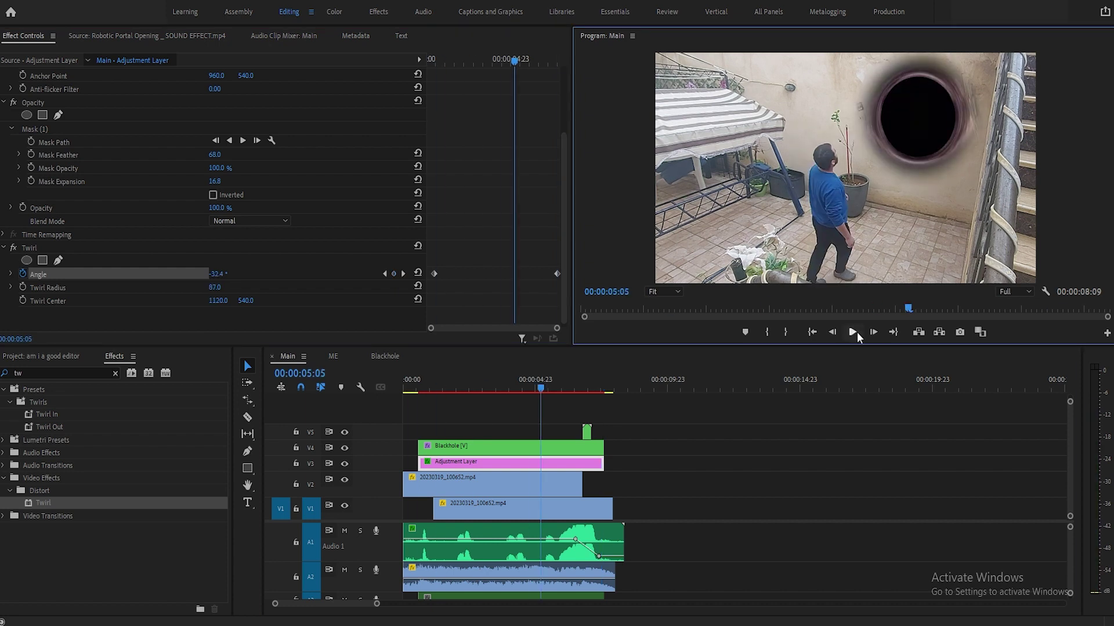
click(856, 332)
Keyframe the adjustment layer's Scale from 100 shortly before its end down to 0 at its end
scroll(255, 224, up, 3)
drag(547, 61, 554, 61)
click(23, 110)
shift+click(874, 331)
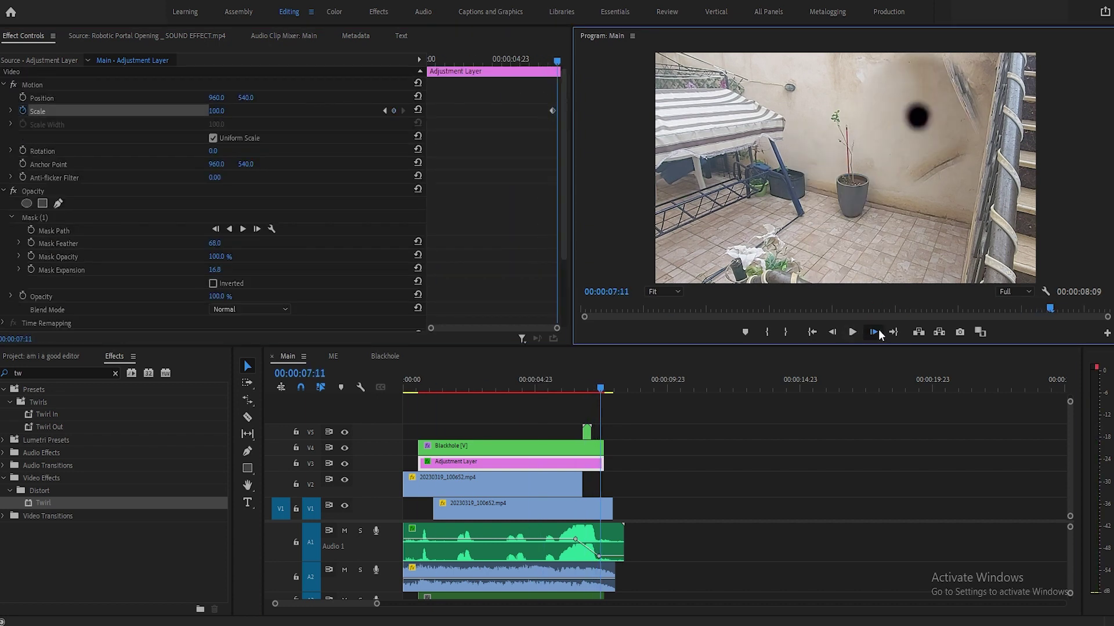
click(214, 111)
text(0)
Move the adjustment layer's anchor point and position to the black hole's center at 1334.2, 304.8 and play the effect
click(55, 153)
click(58, 164)
click(206, 98)
click(78, 166)
click(385, 111)
drag(846, 168, 919, 117)
click(564, 390)
key(space)
click(411, 392)
click(850, 334)
click(850, 334)
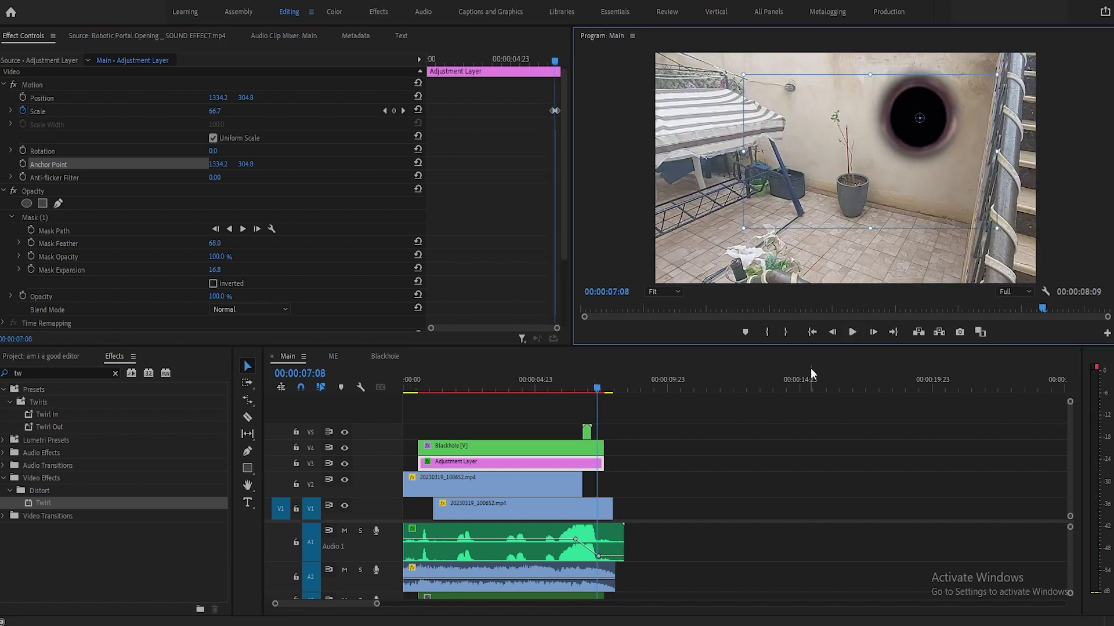
Weaken the adjustment layer's twirl by changing its ending Angle keyframe to about -6°
scroll(495, 268, down, 3)
drag(495, 270, 556, 271)
click(479, 61)
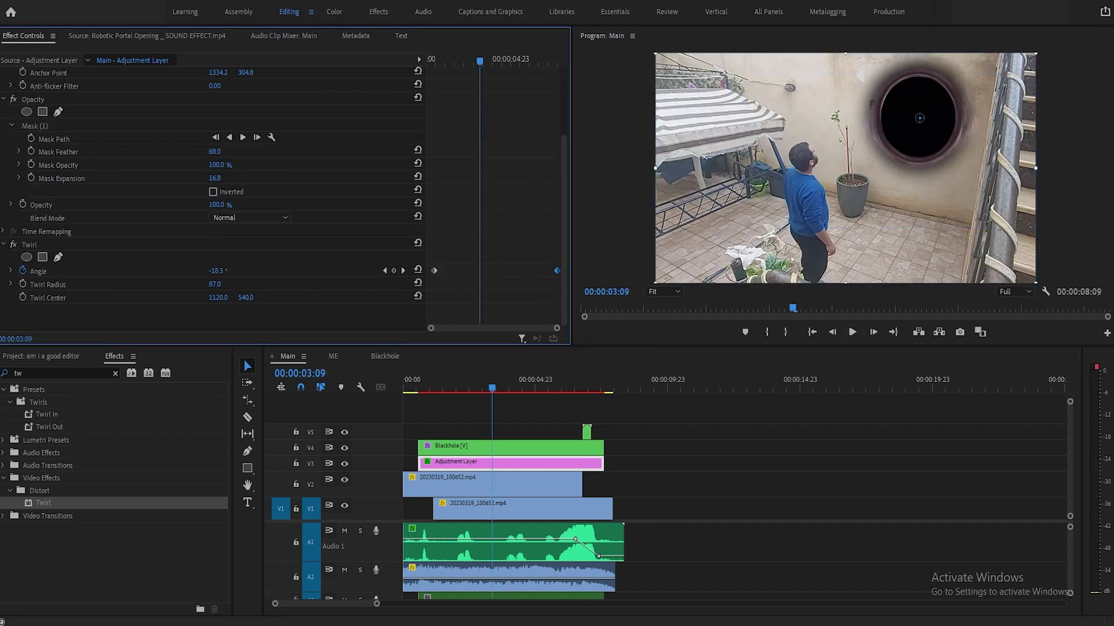
drag(218, 270, 209, 271)
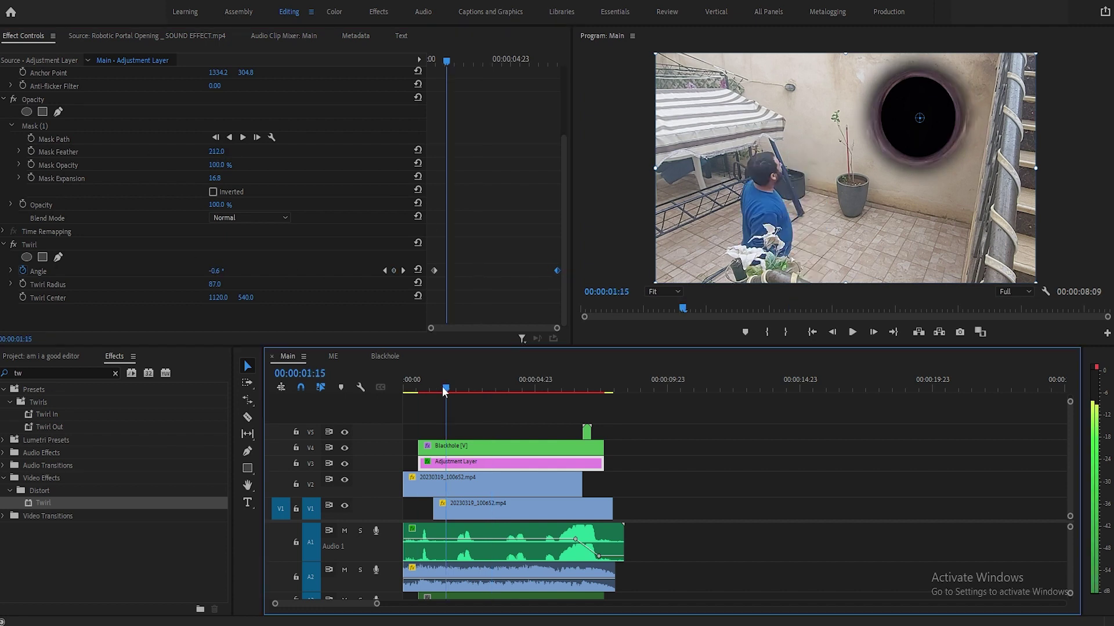
Set the adjustment layer's Mask Feather to 114 and Mask Expansion to 158.8, and play the sequence from the start
drag(216, 152, 299, 151)
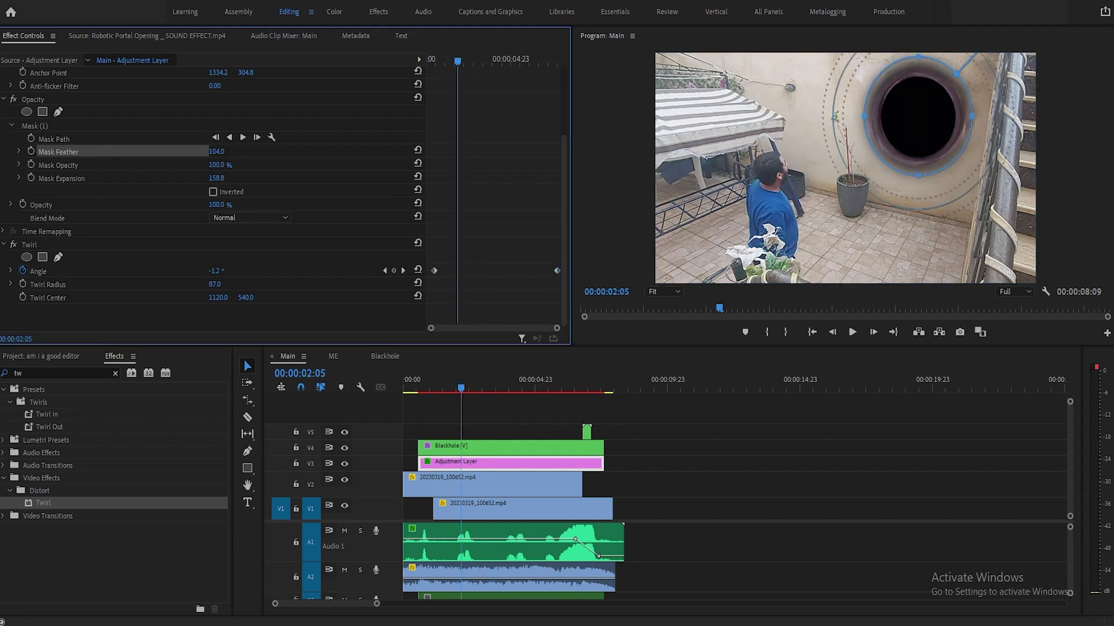
click(852, 332)
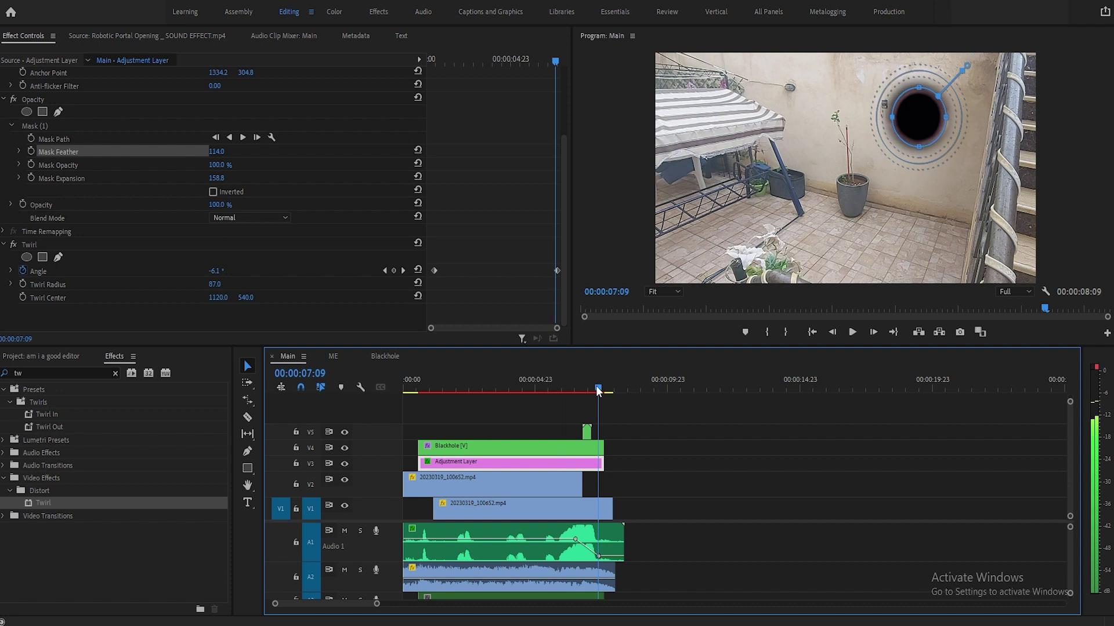
key(Home)
click(856, 335)
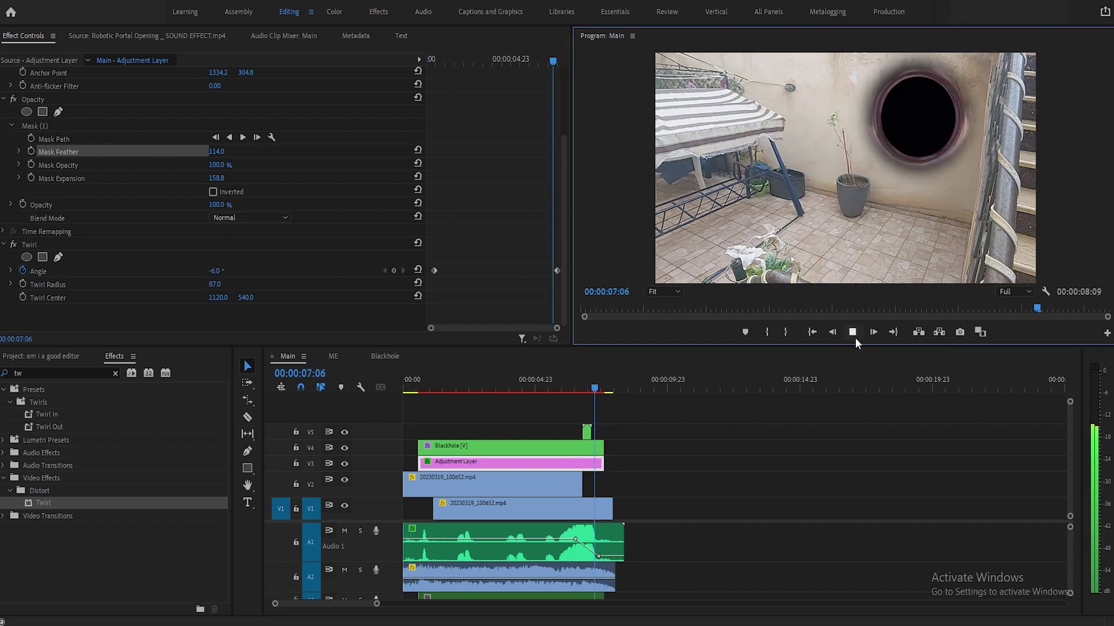
click(855, 337)
Nest the A1 audio clip and apply the Surround Reverb effect to it
right_click(609, 542)
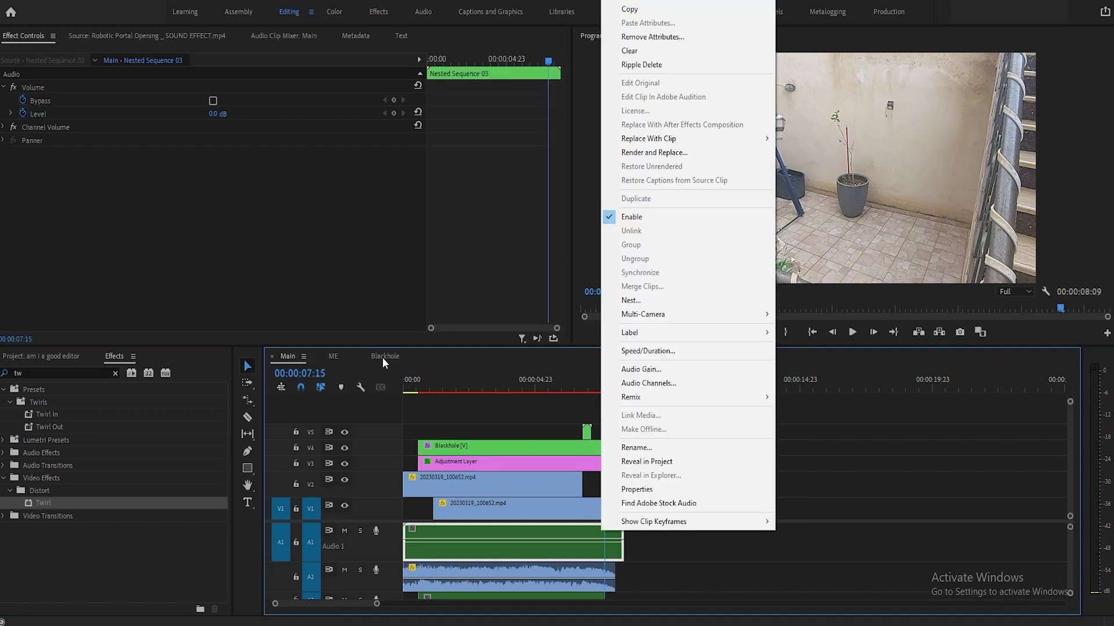
click(116, 374)
text(rever)
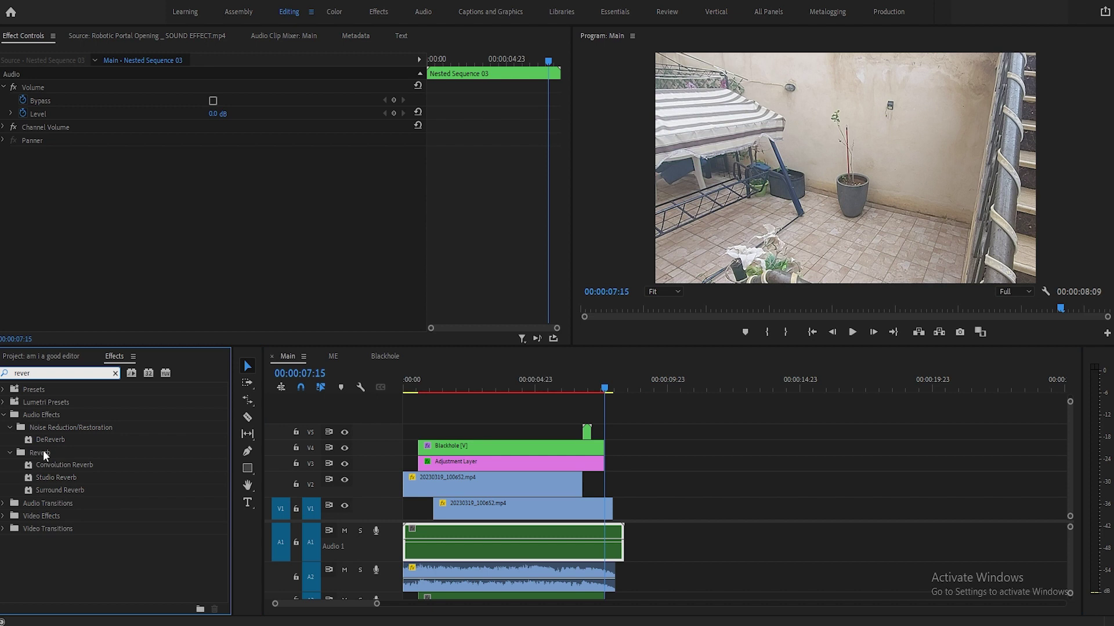
click(43, 455)
click(54, 465)
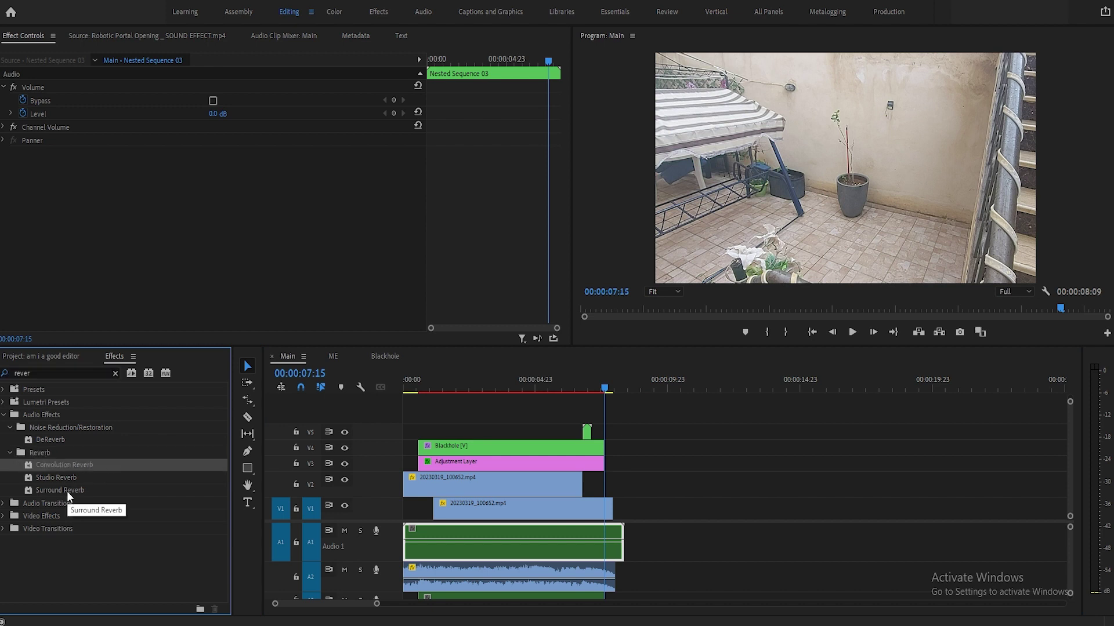
double_click(66, 490)
Choose the Lost In Space preset for the A1 clip's Surround Reverb and play the result
click(416, 139)
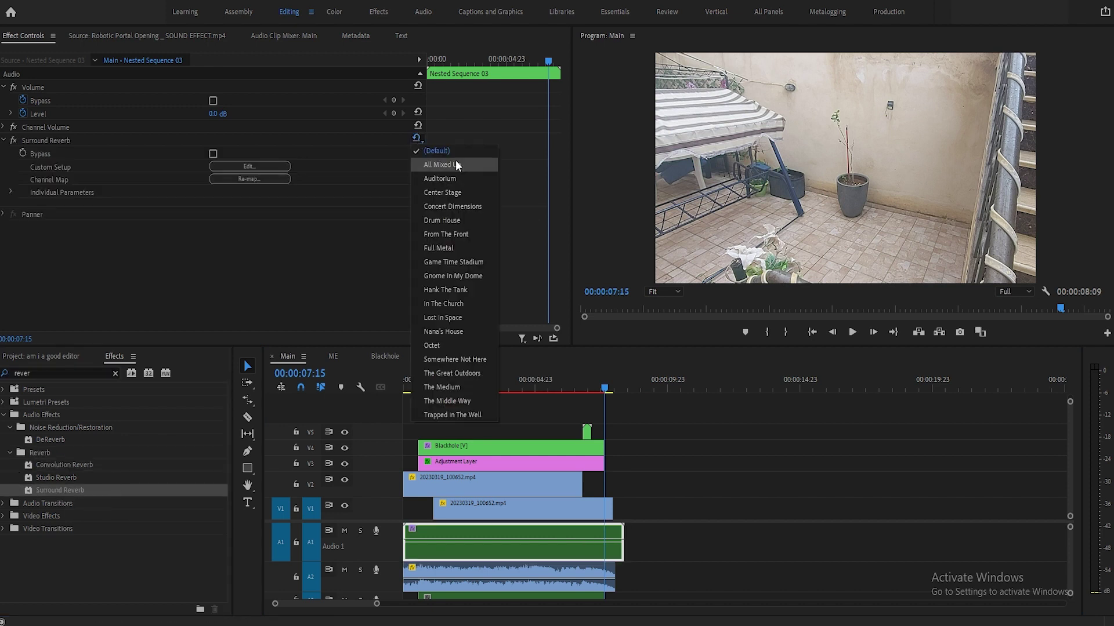
click(461, 318)
click(844, 332)
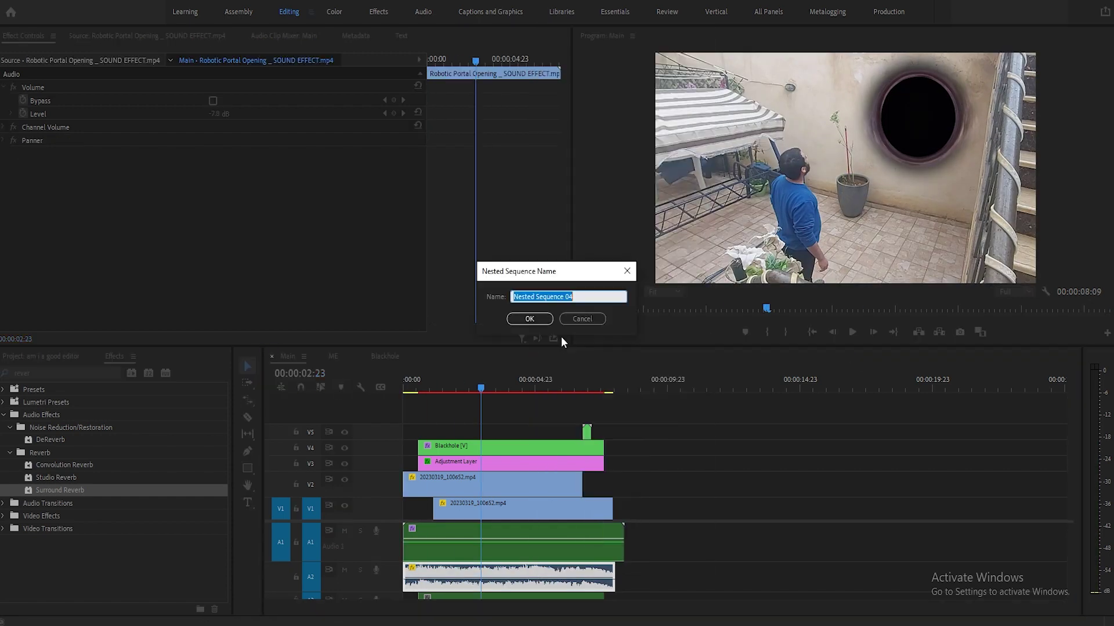
Nest the A2 portal opening sound and append a duplicate lowered to -999.0 dB directly after it inside the nested sequence
key(Return)
drag(492, 522, 699, 521)
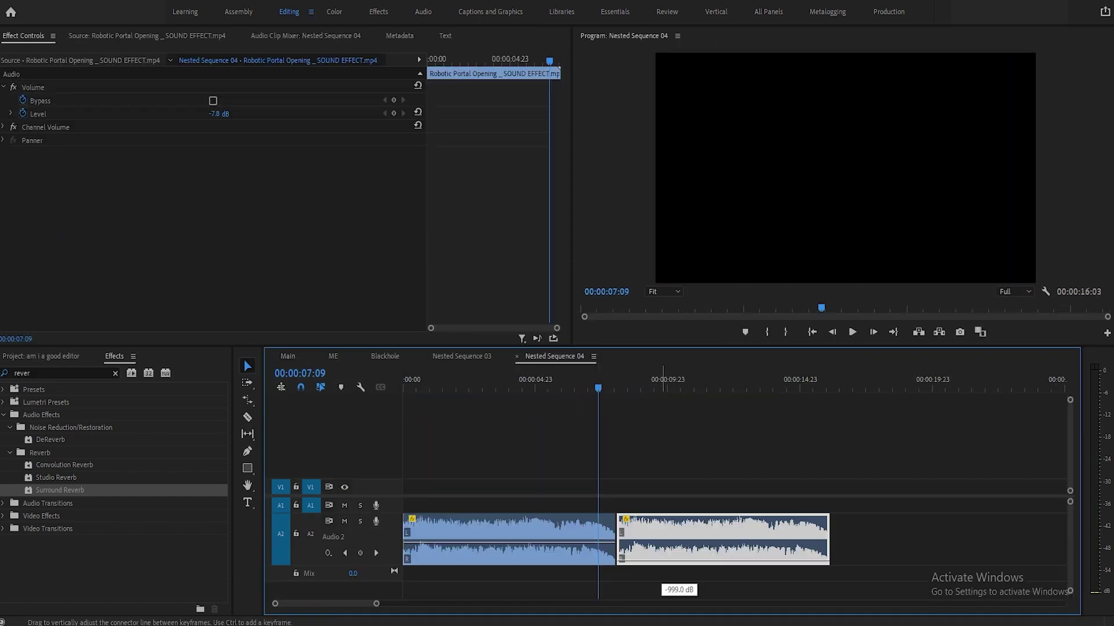
Extend the nested A2 sound to the end of the V1 footage, apply Surround Reverb to it, and play the result
drag(590, 577, 748, 578)
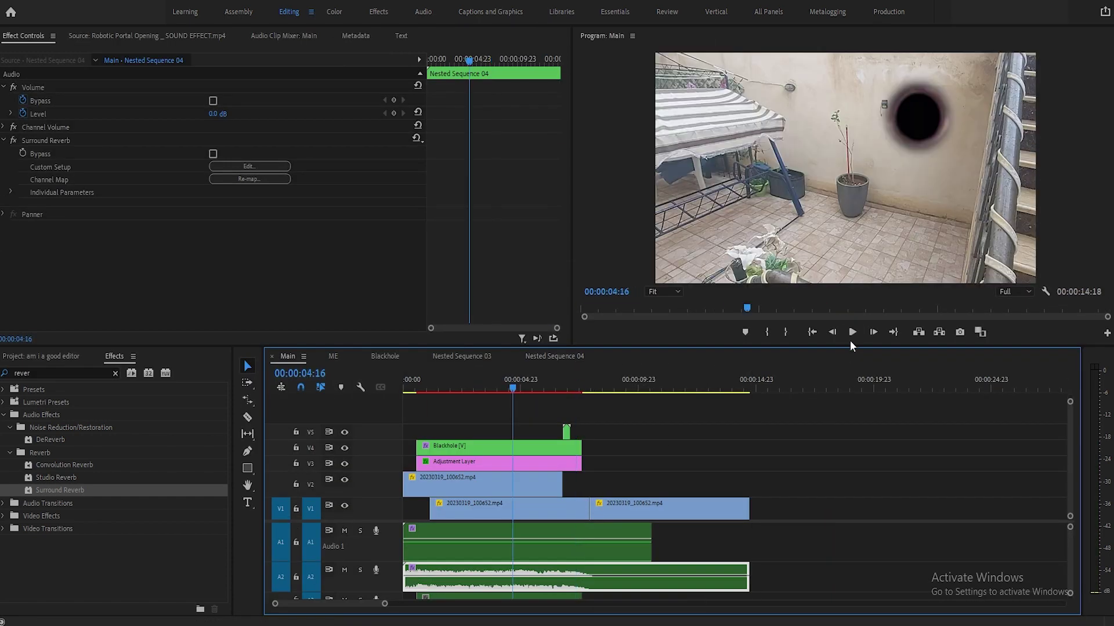
click(852, 332)
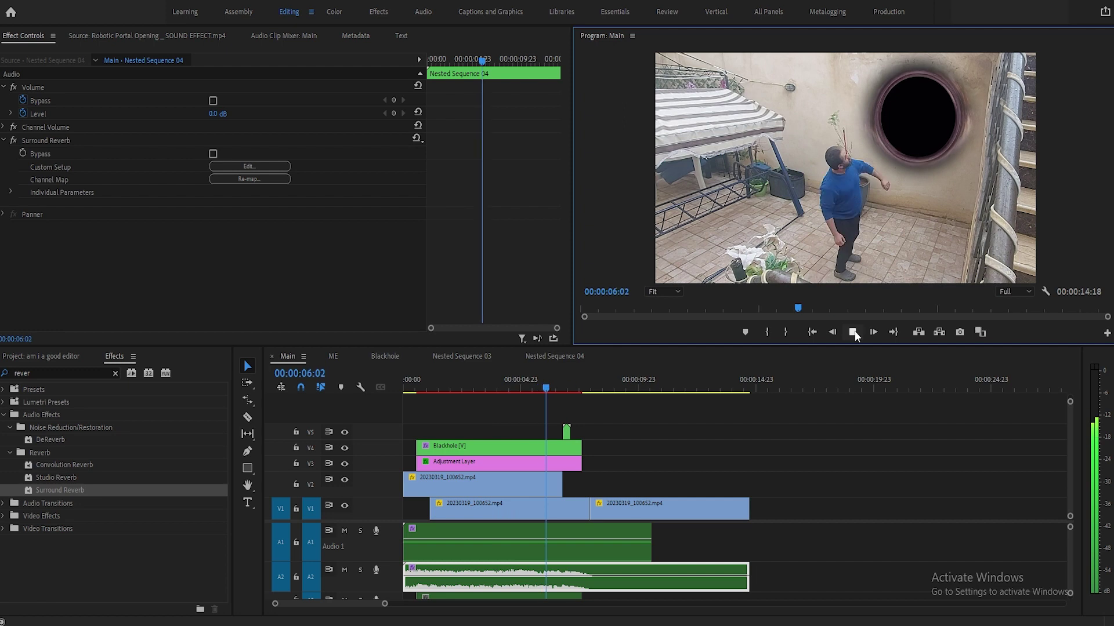
click(855, 332)
Cut the V1 footage and the A1 and A2 audio clips at the same point, about 00:00:09:12
key(c)
click(628, 509)
click(627, 542)
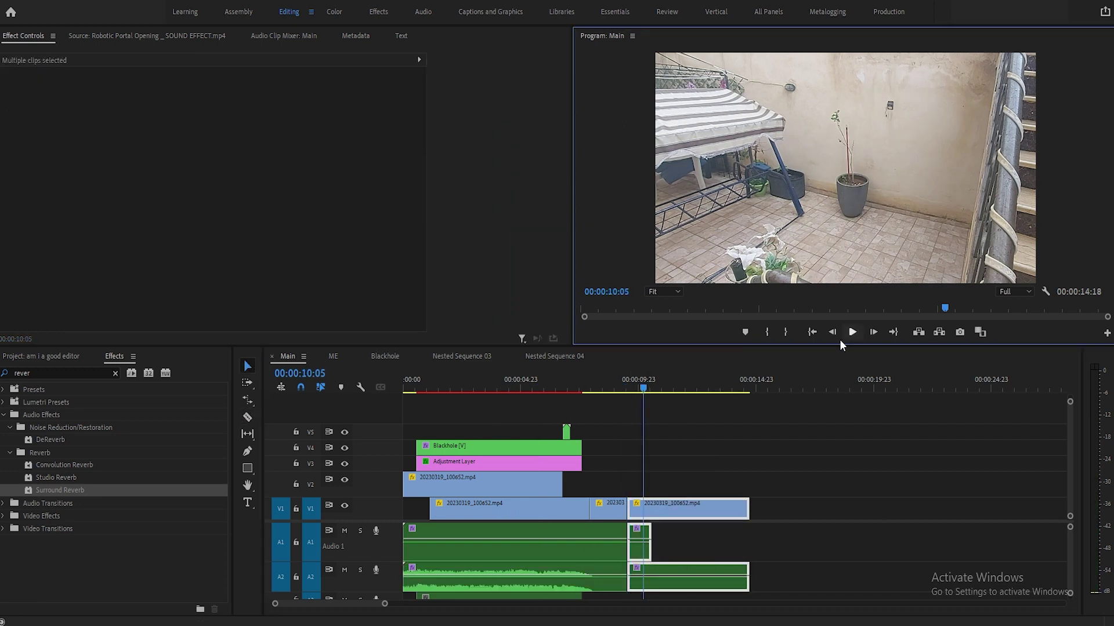